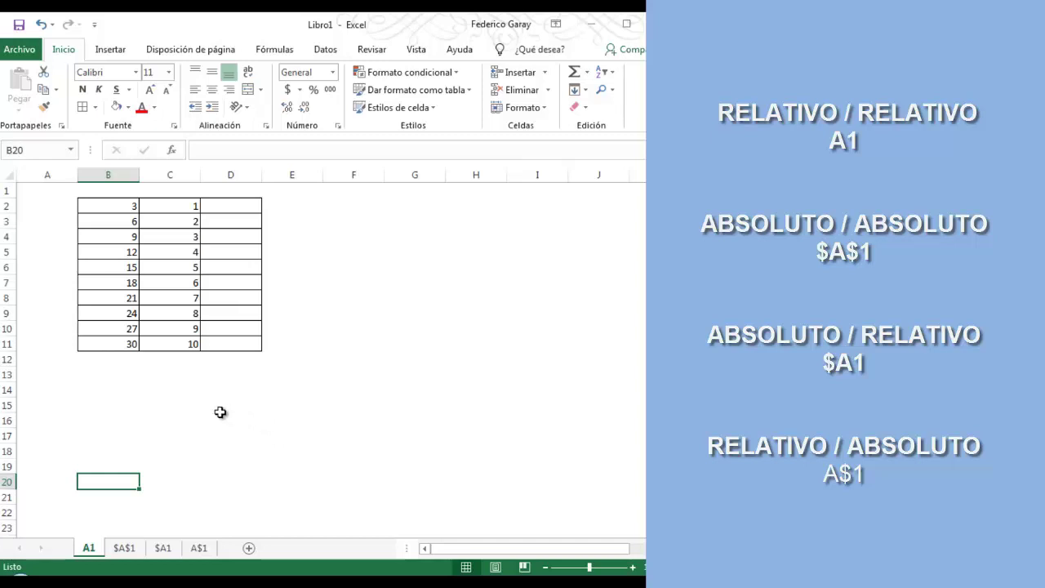
Step: Enter =B2+C2 in D2 on the A1 sheet so it shows 4
left_click(175, 400)
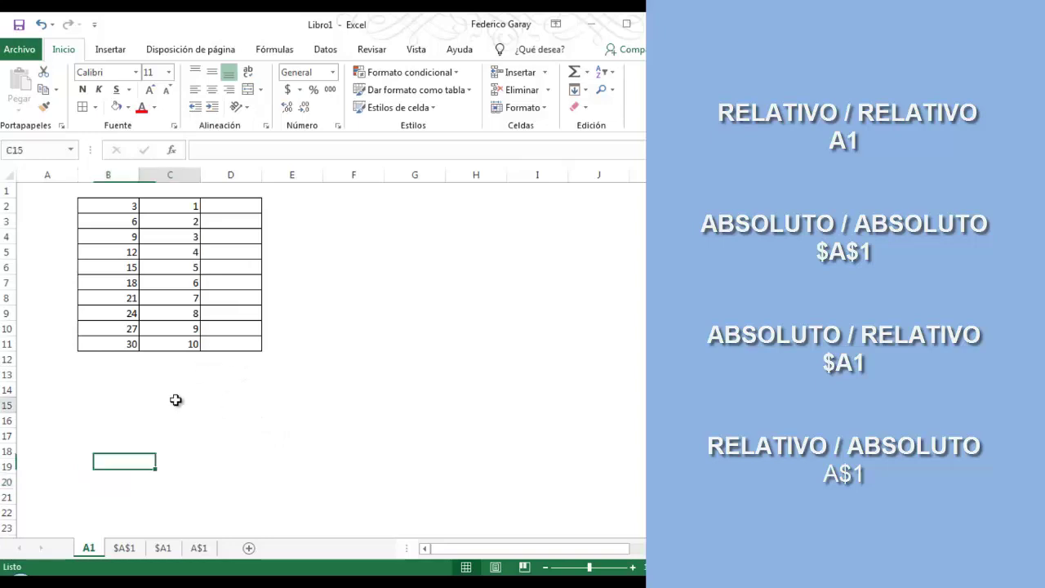
left_click(226, 200)
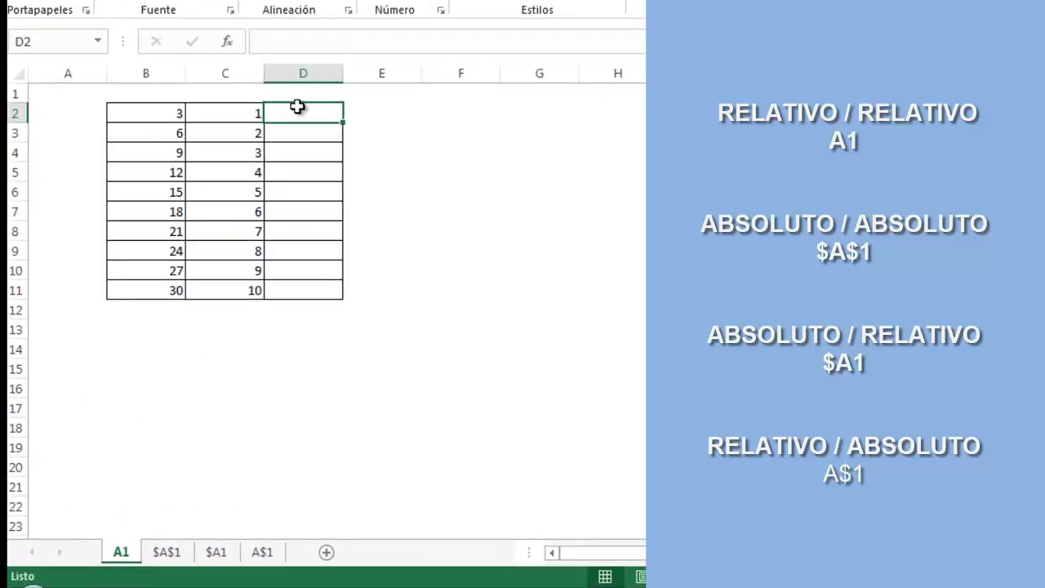
type("=")
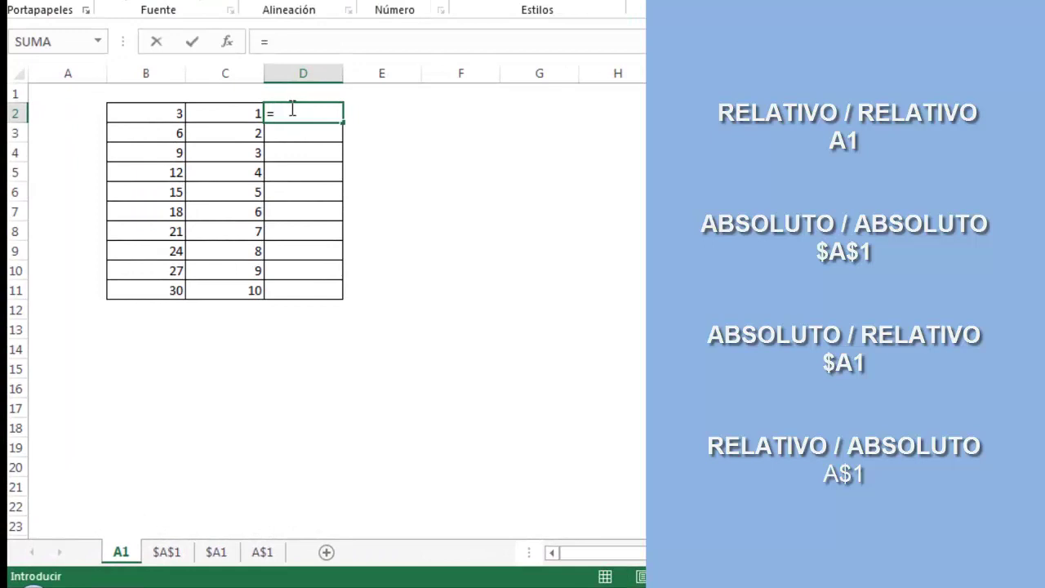
left_click(165, 117)
type("+")
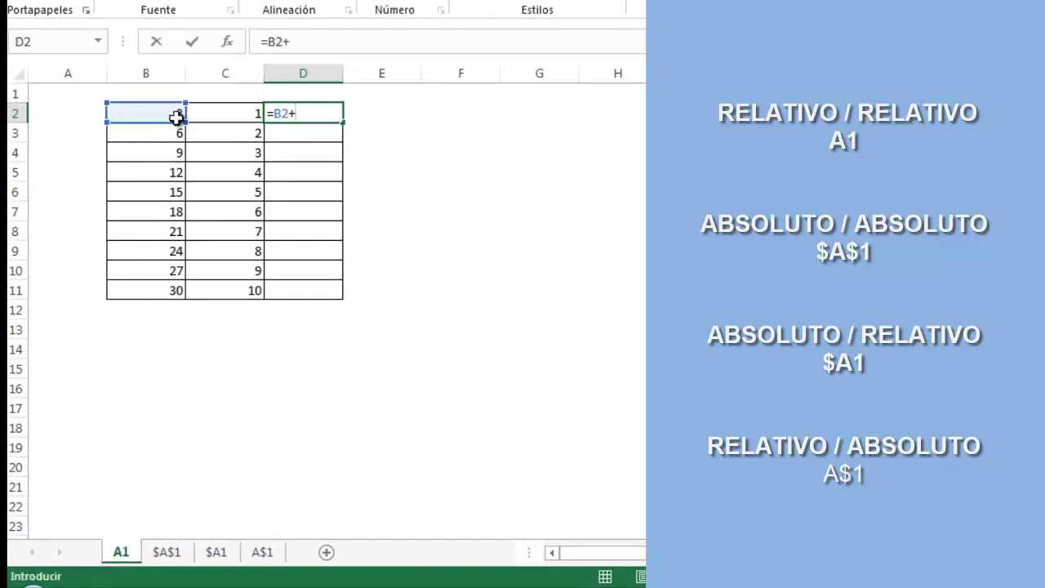
left_click(209, 116)
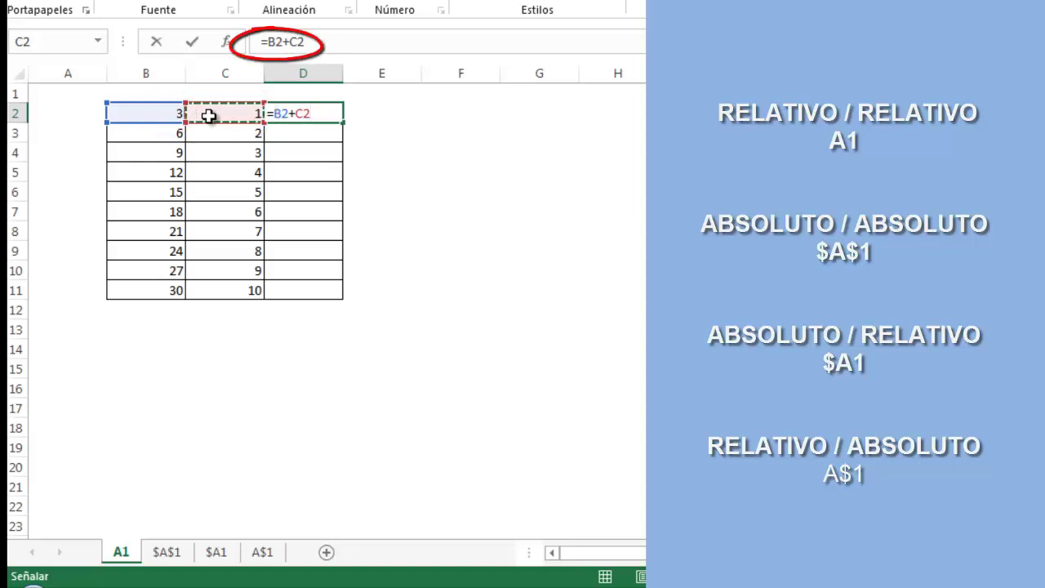
key("Return")
Step: Copy the sum formula into D3, inspect its references, then undo the copy
left_click(290, 112)
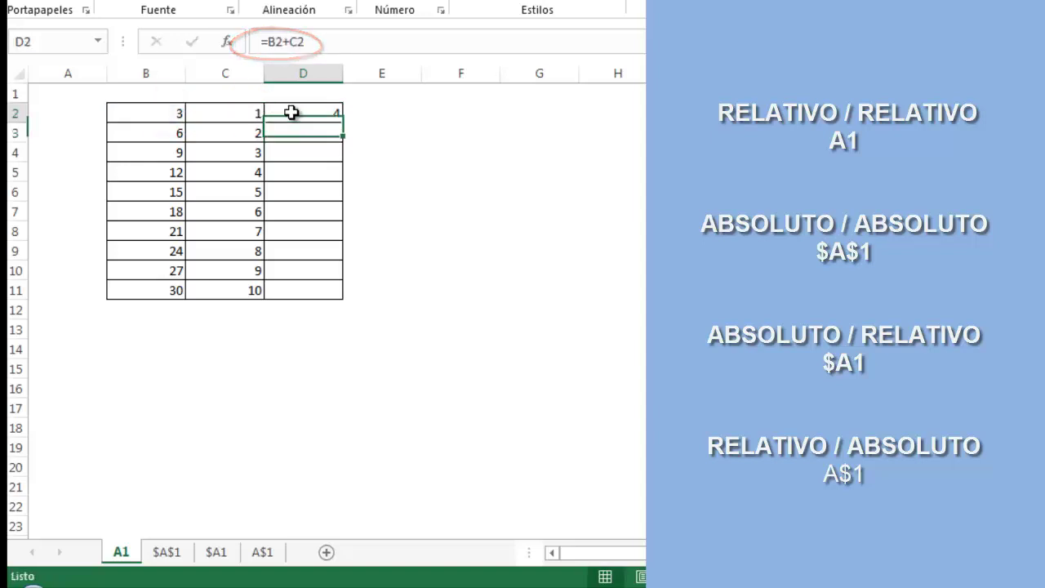
left_click_drag(347, 121, 340, 141)
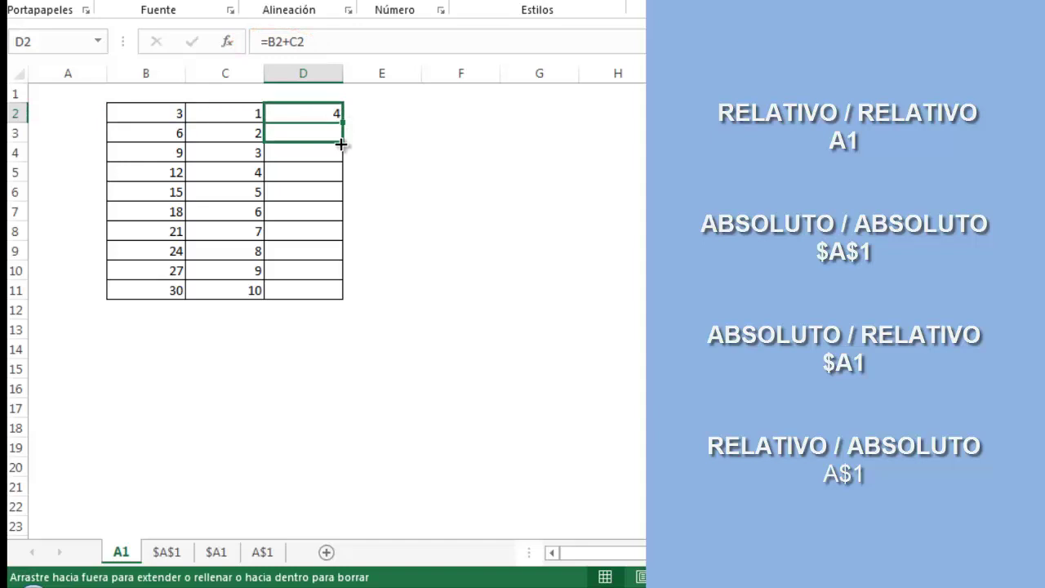
left_click(302, 134)
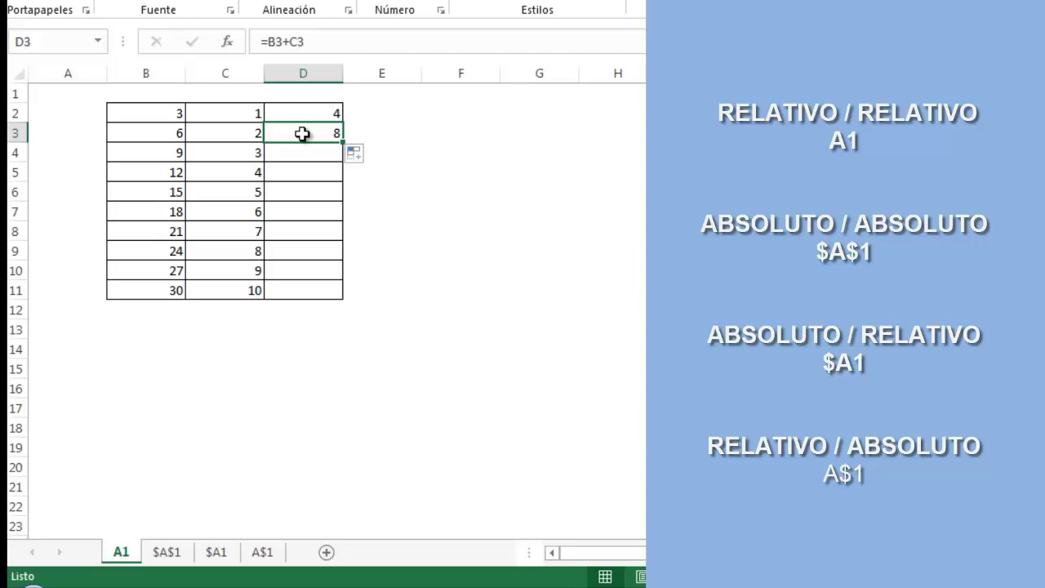
double_click(302, 133)
key("ctrl+z")
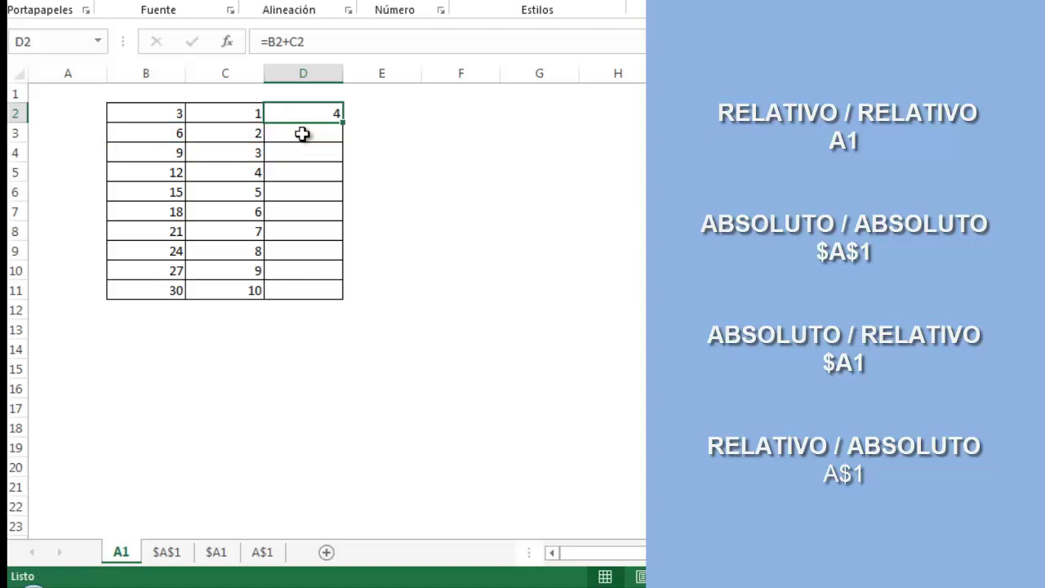
Step: Undo the =B2+C2 formula so D2 is empty, then reselect D2
key("ctrl+z")
left_click(302, 133)
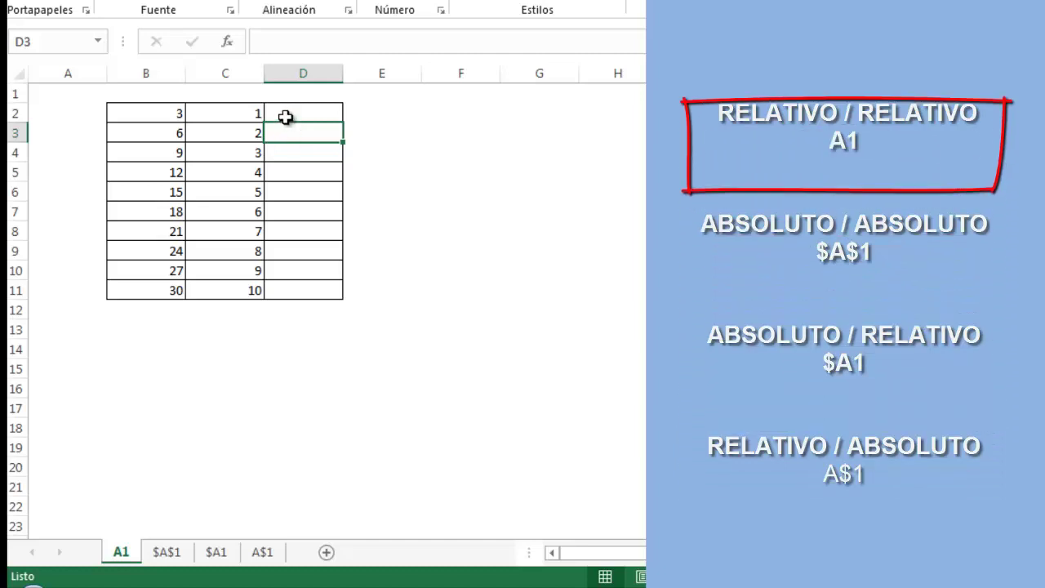
left_click(285, 117)
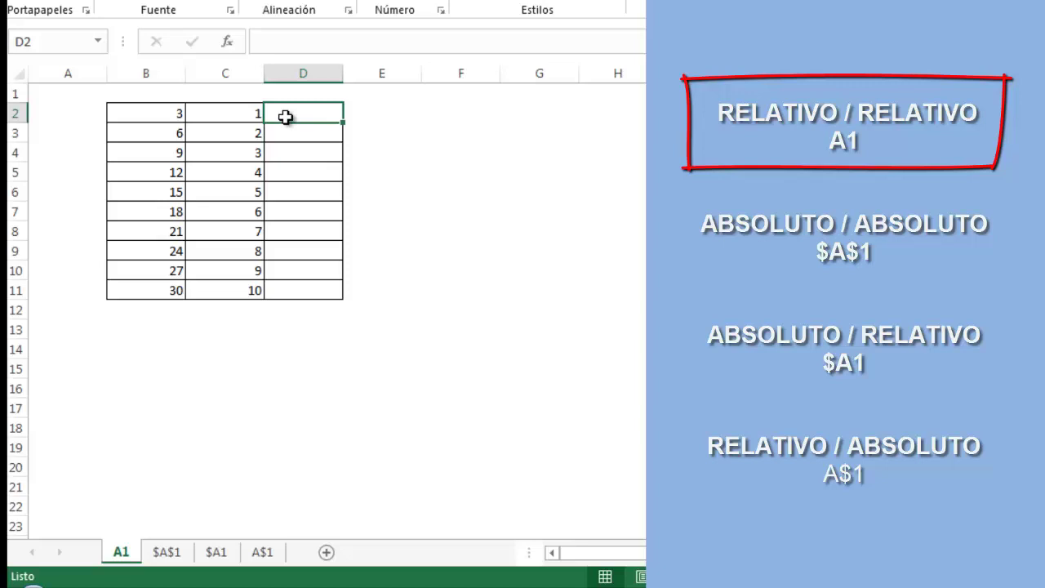
Step: Enter =B2*C2 in D2 and fill it down to D11, giving products 3 to 300
type("=")
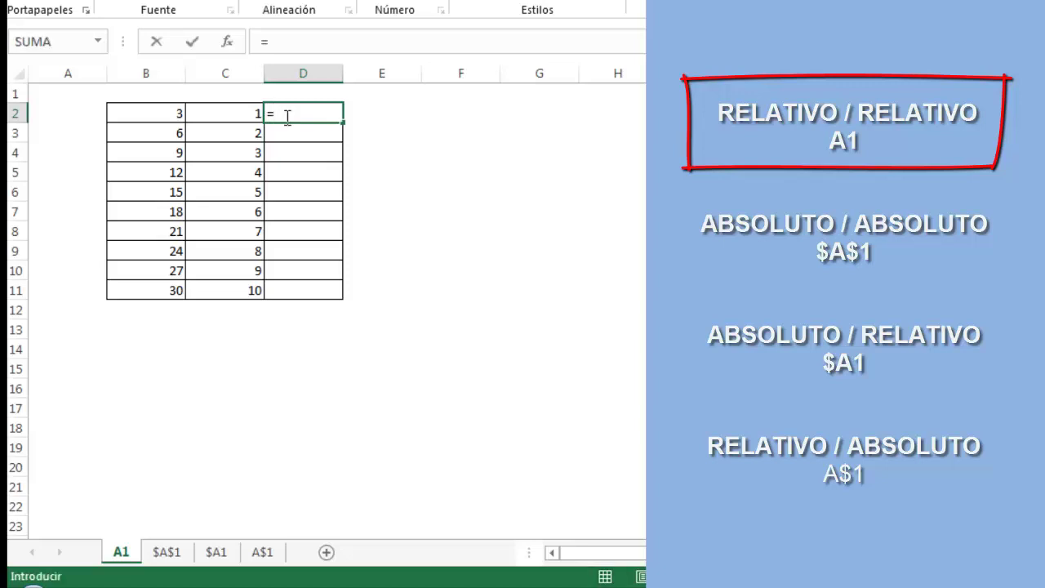
left_click(158, 109)
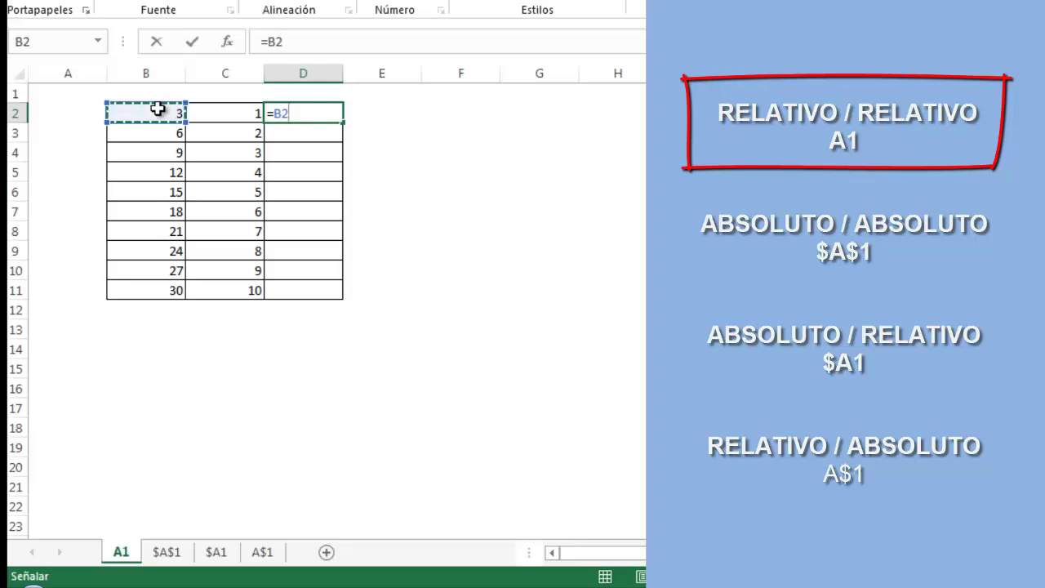
type("*")
left_click(207, 116)
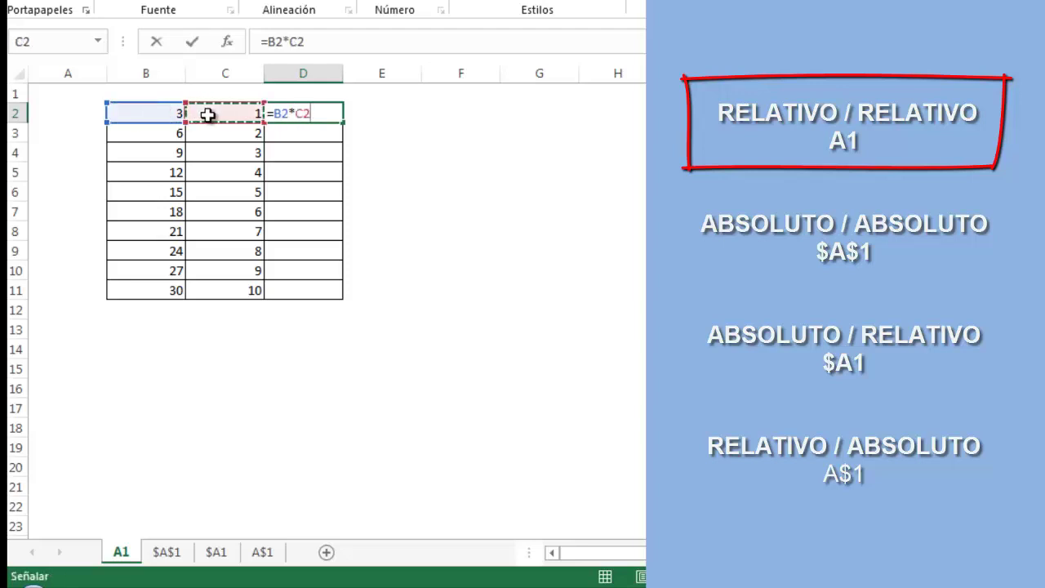
key("Return")
left_click(299, 116)
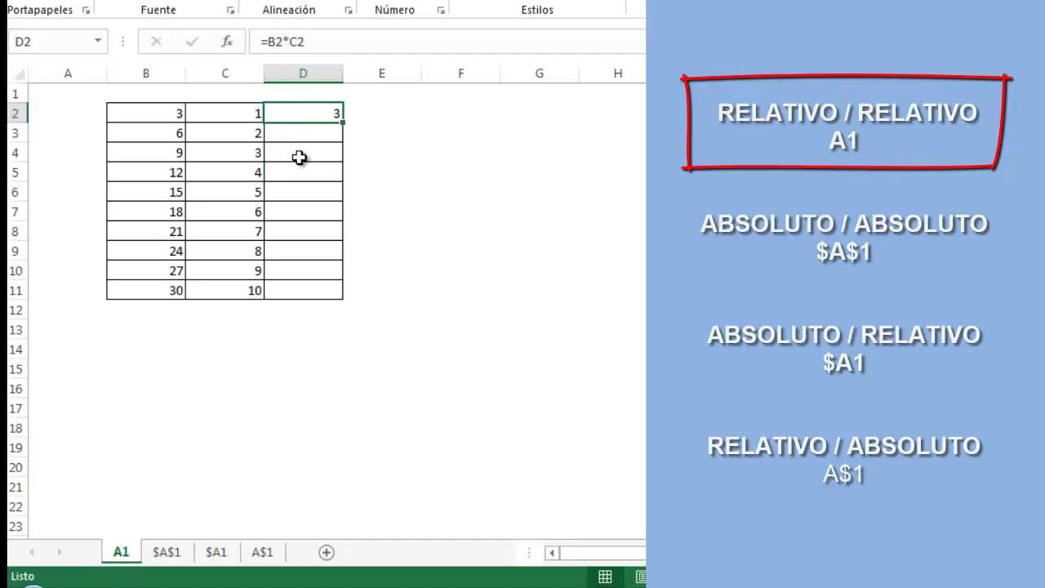
double_click(343, 124)
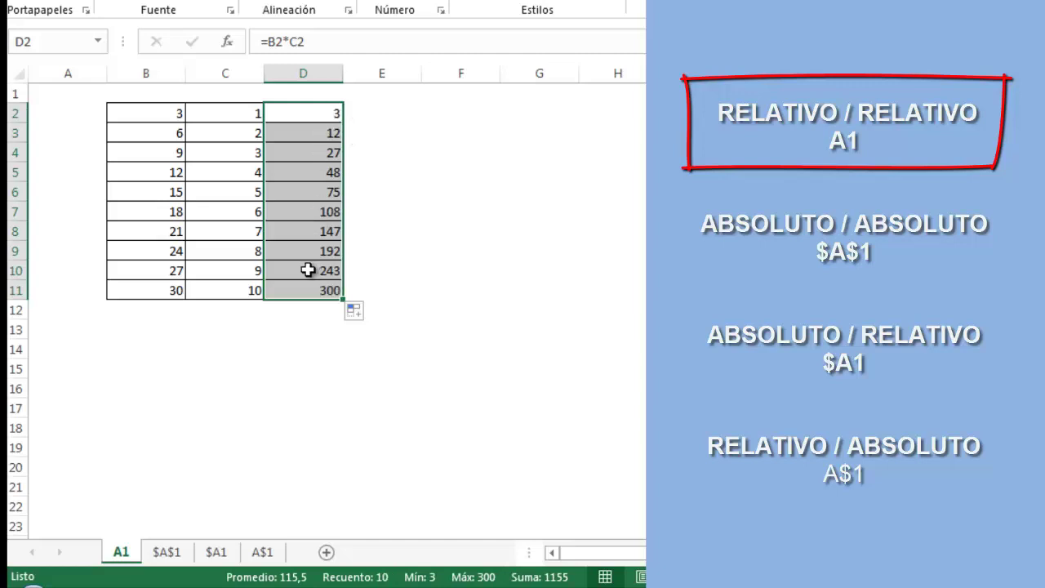
left_click(308, 178)
key("Down")
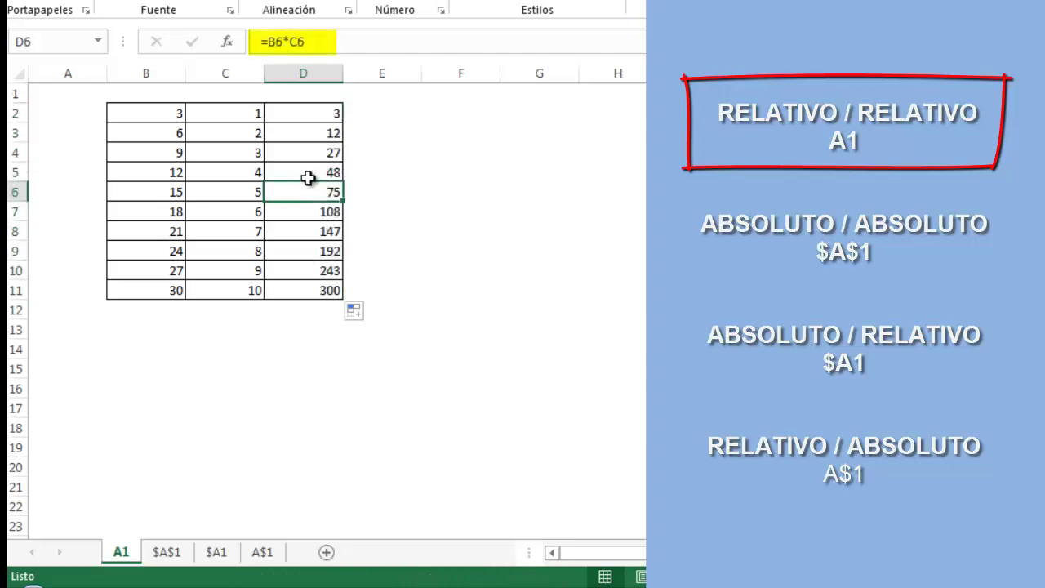
key("Down")
key("Down")
key("Down")
key("Down")
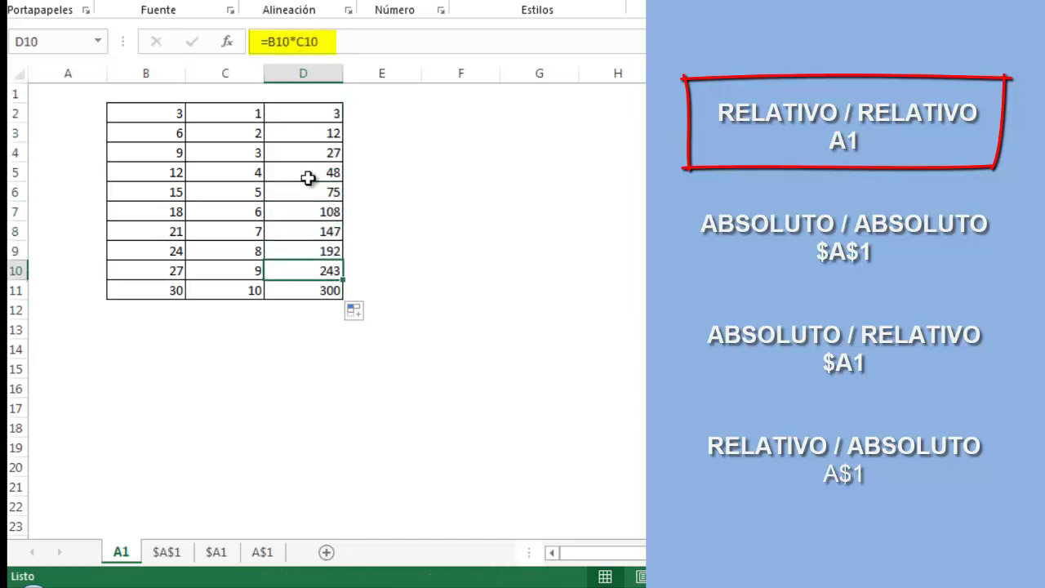
key("Down")
key("Up")
key("Up")
key("Up")
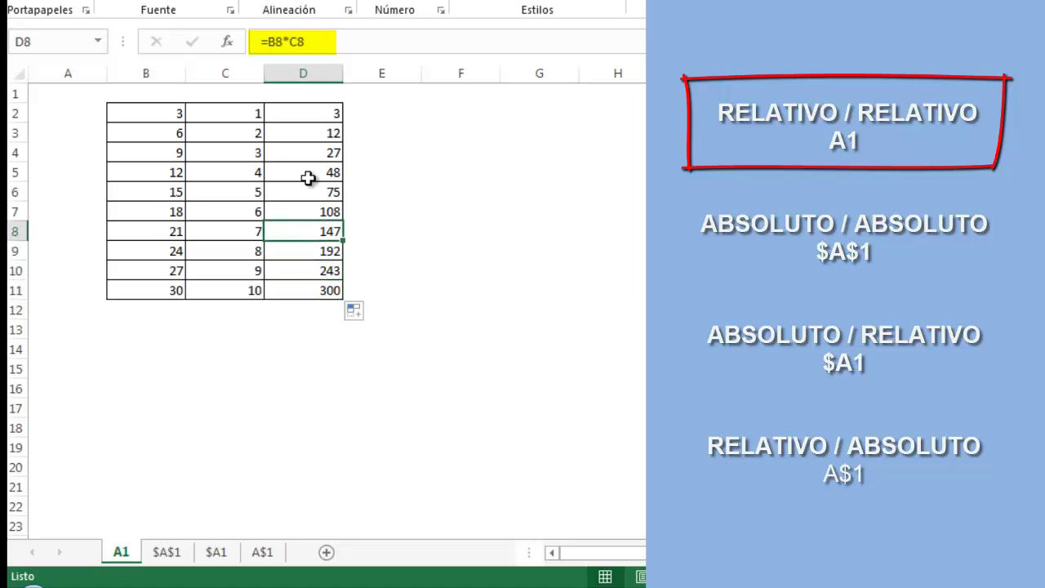
key("Up")
key("Up")
key("Up")
key("Up")
key("Up")
key("Up")
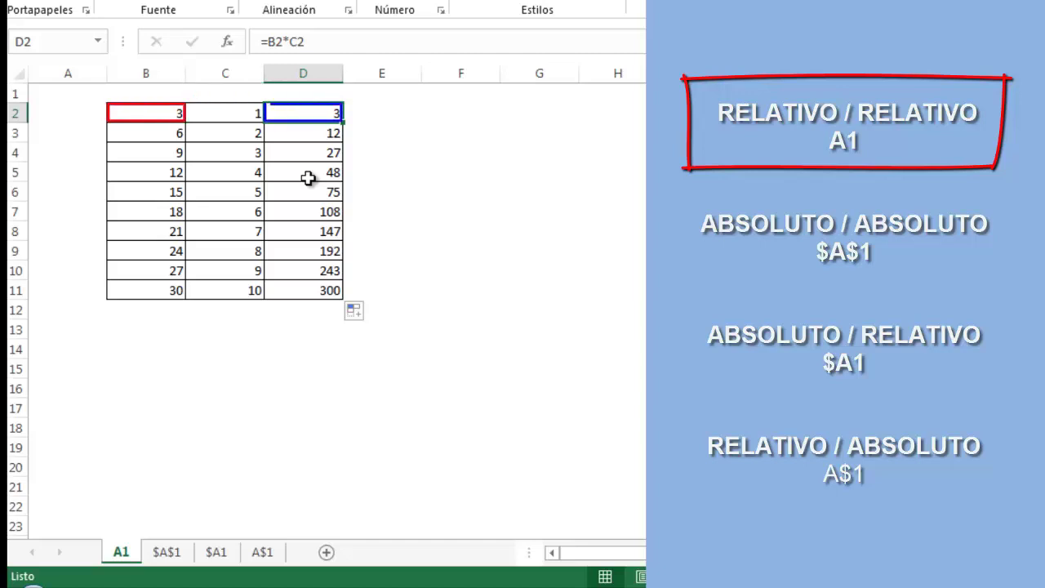
key("Down")
key("Down")
key("Down")
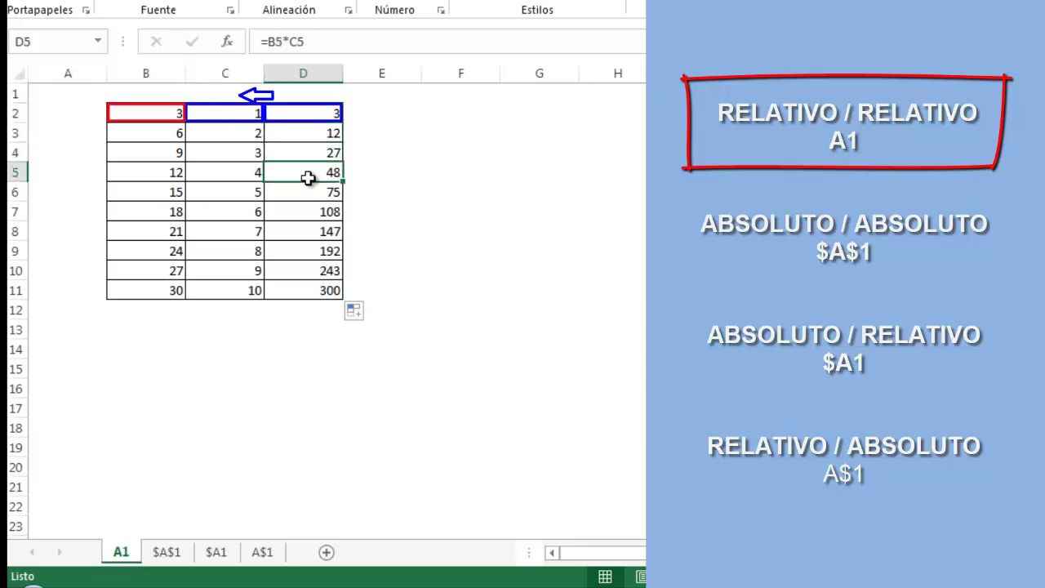
key("Down")
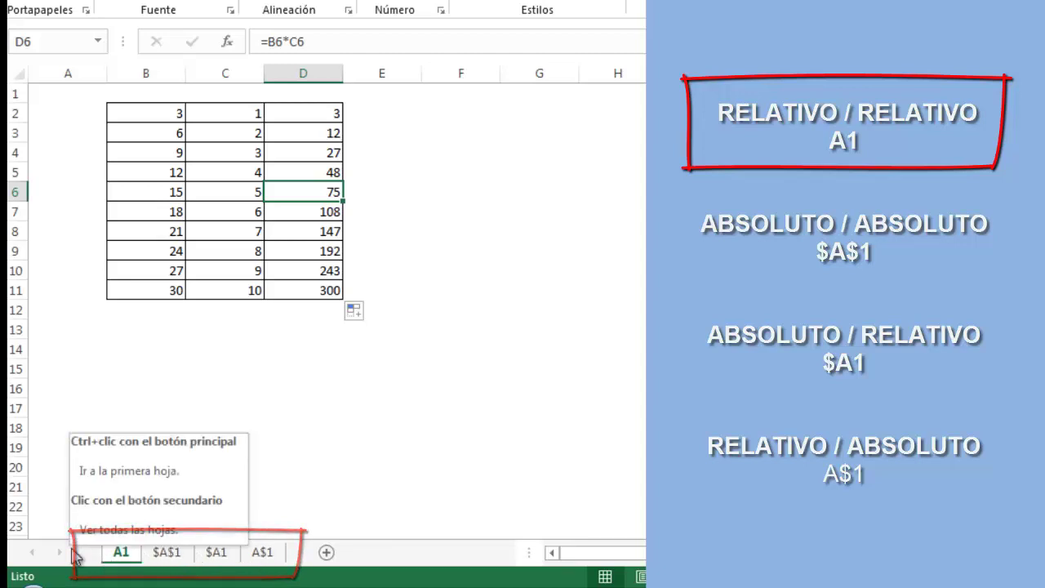
Step: On the $A$1 sheet, enter =B2*C2 in D2, showing 3
left_click(167, 553)
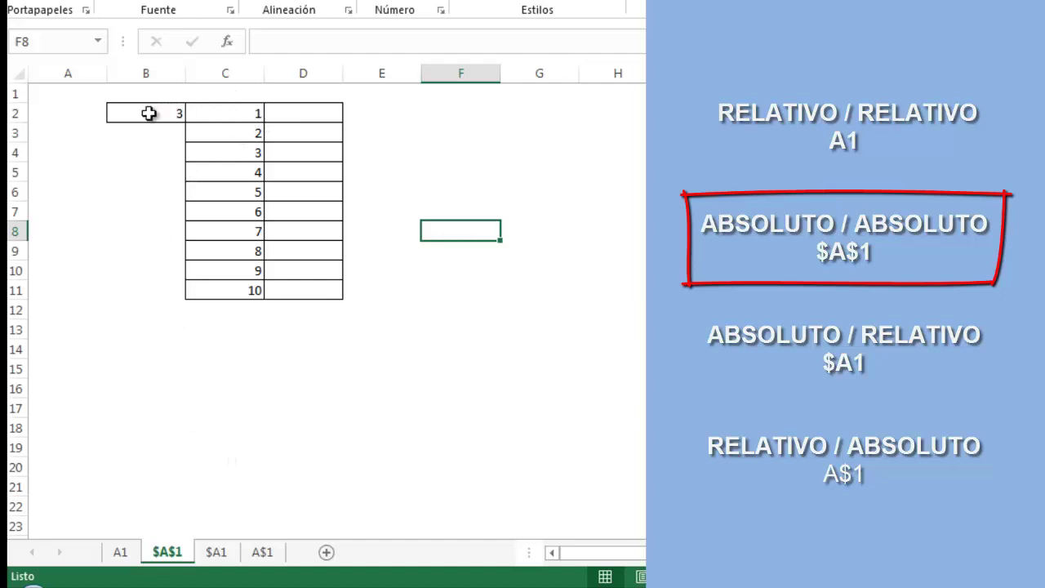
left_click(178, 113)
left_click(224, 72)
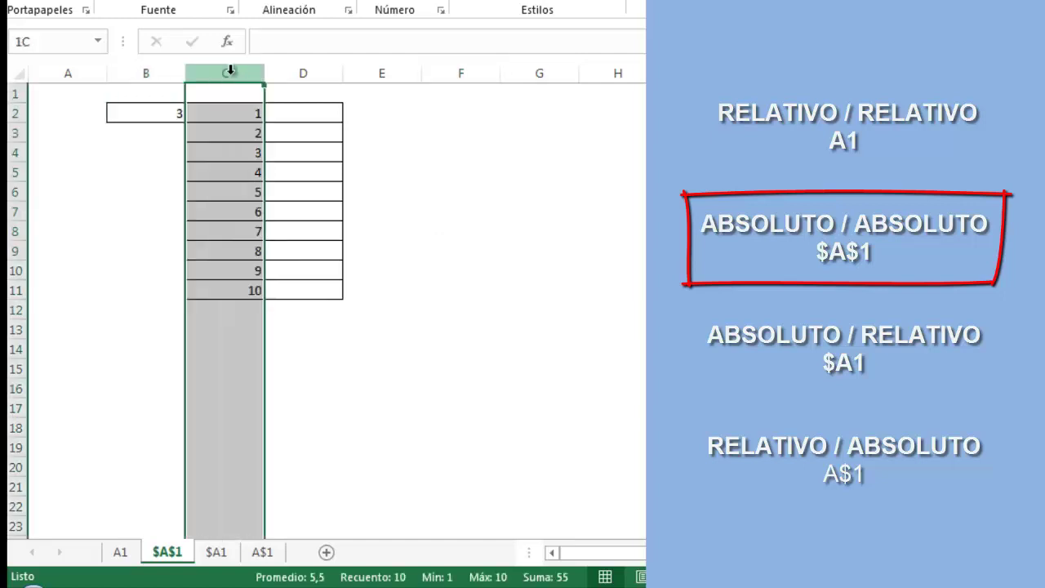
left_click(295, 112)
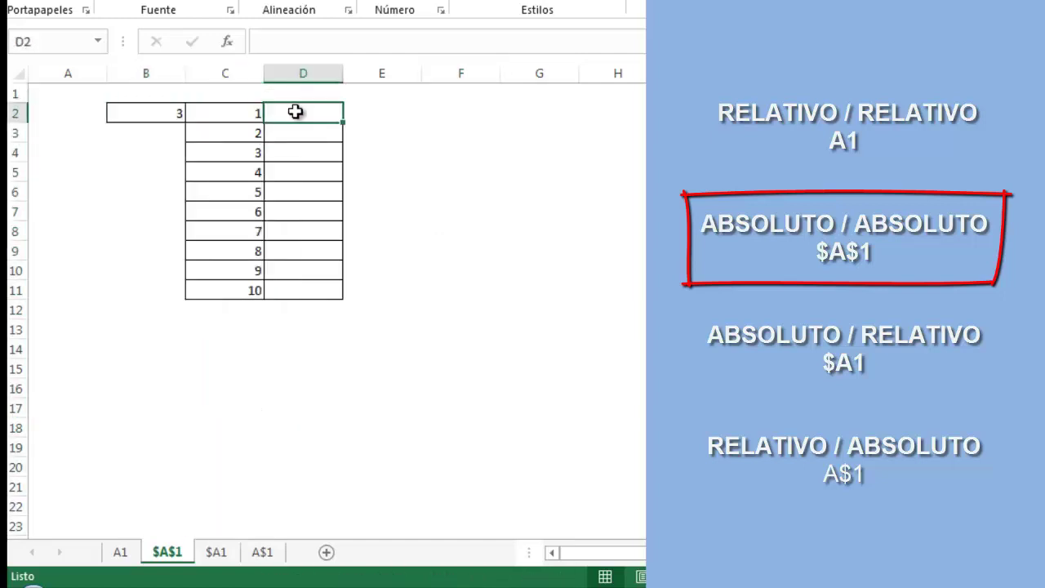
type("=")
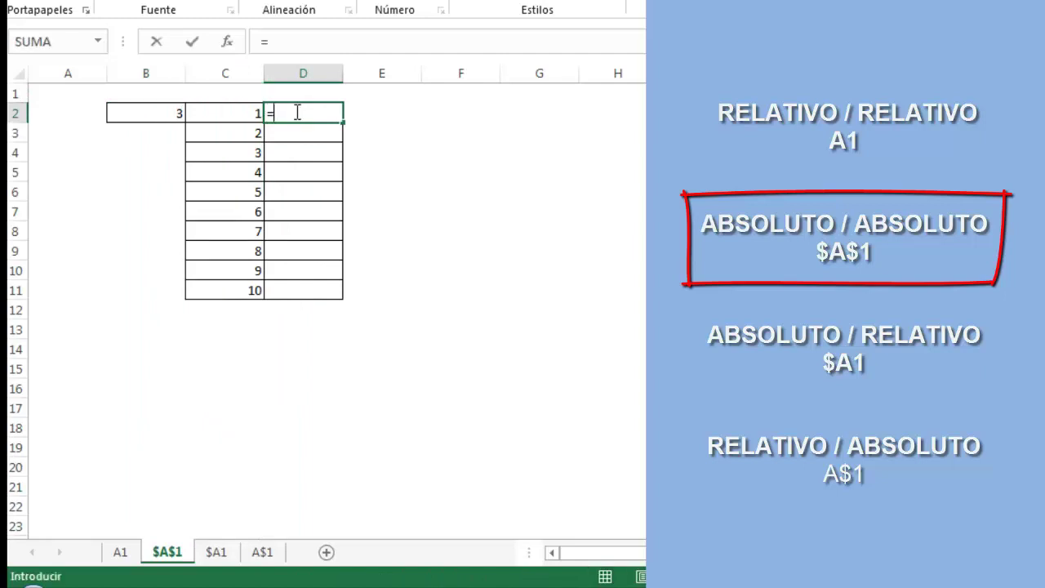
left_click(175, 116)
type("*")
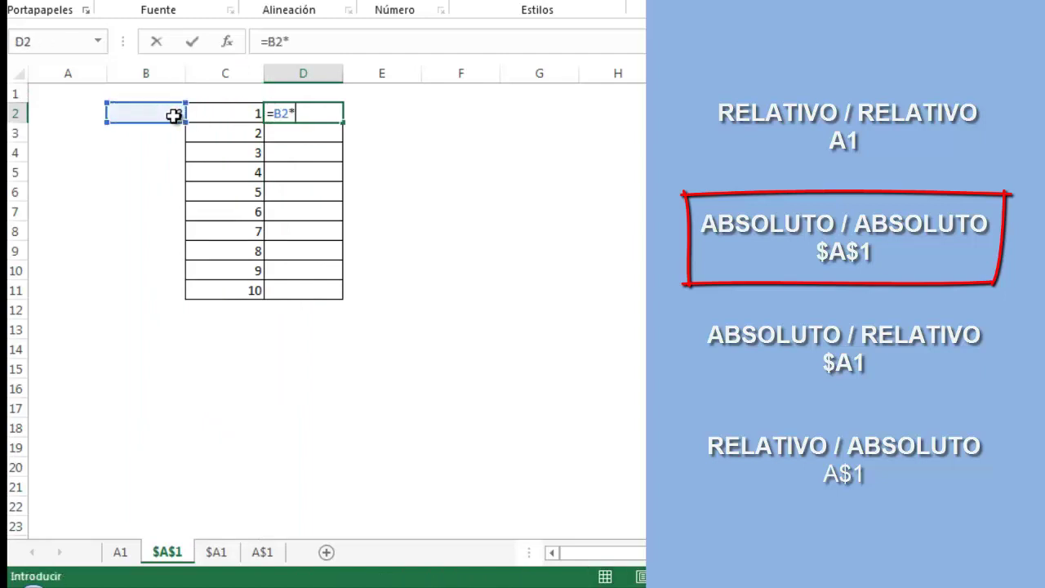
left_click(196, 113)
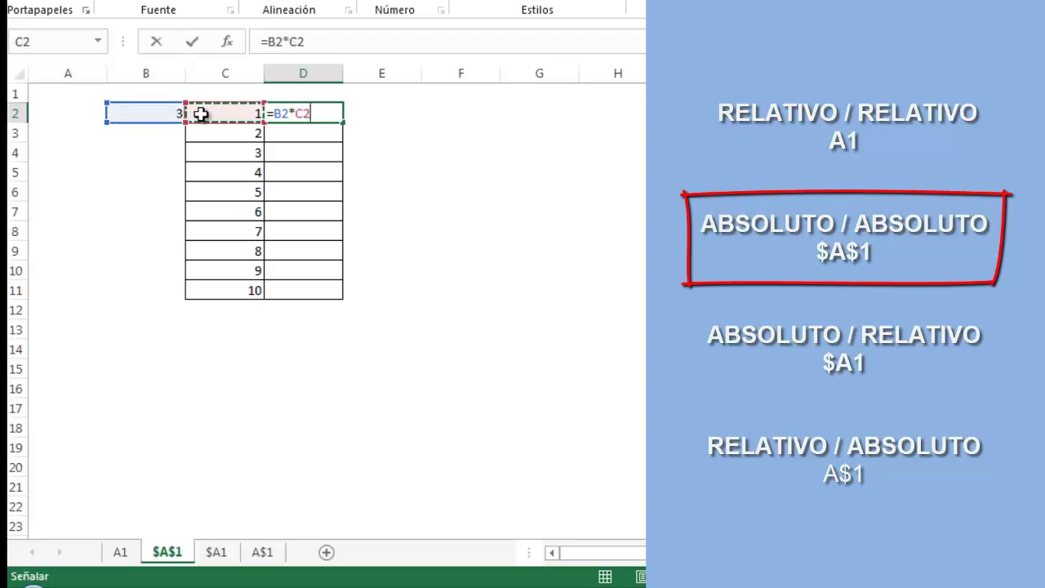
key("ctrl+Return")
key("Return")
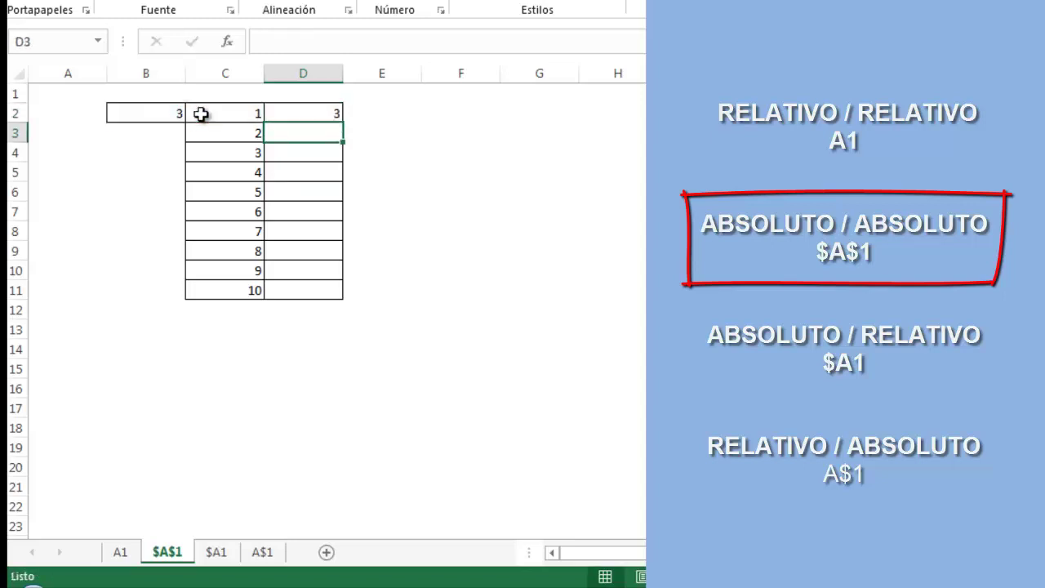
Step: Edit D2's formula to =$B$2*C2 with F4, keeping the result 3
left_click(284, 112)
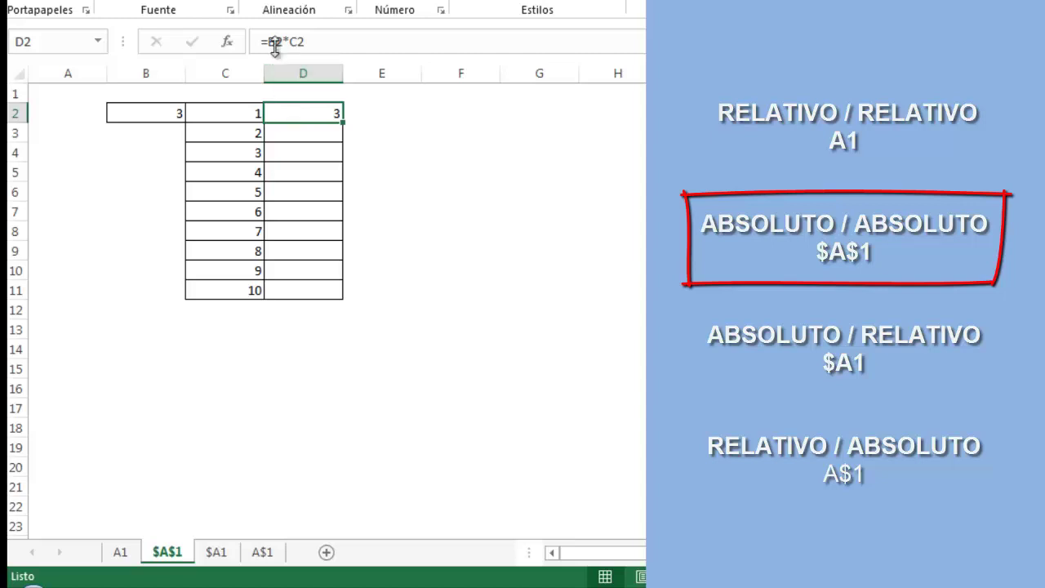
key("F2")
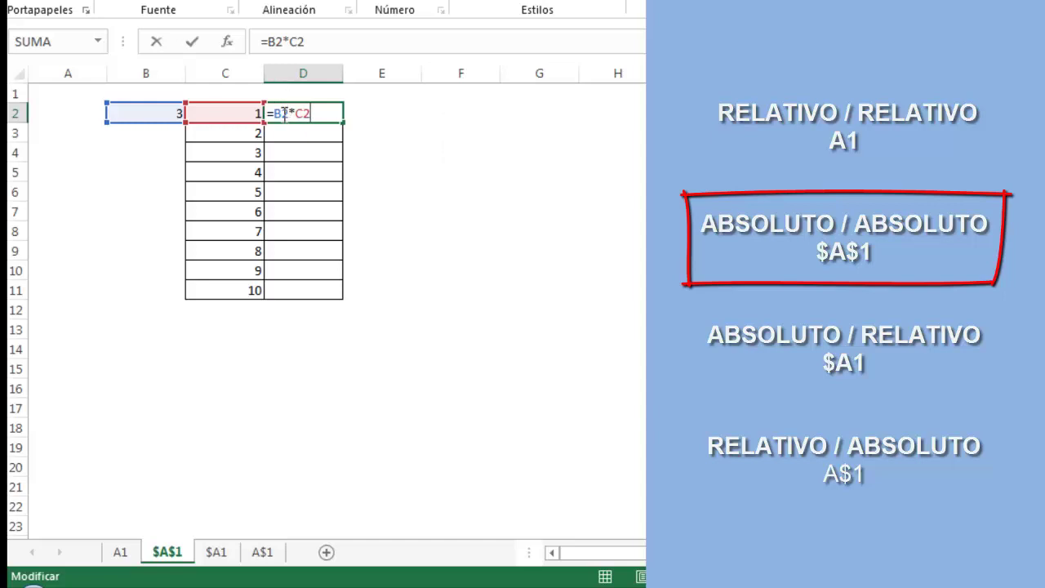
left_click(283, 113)
key("F4")
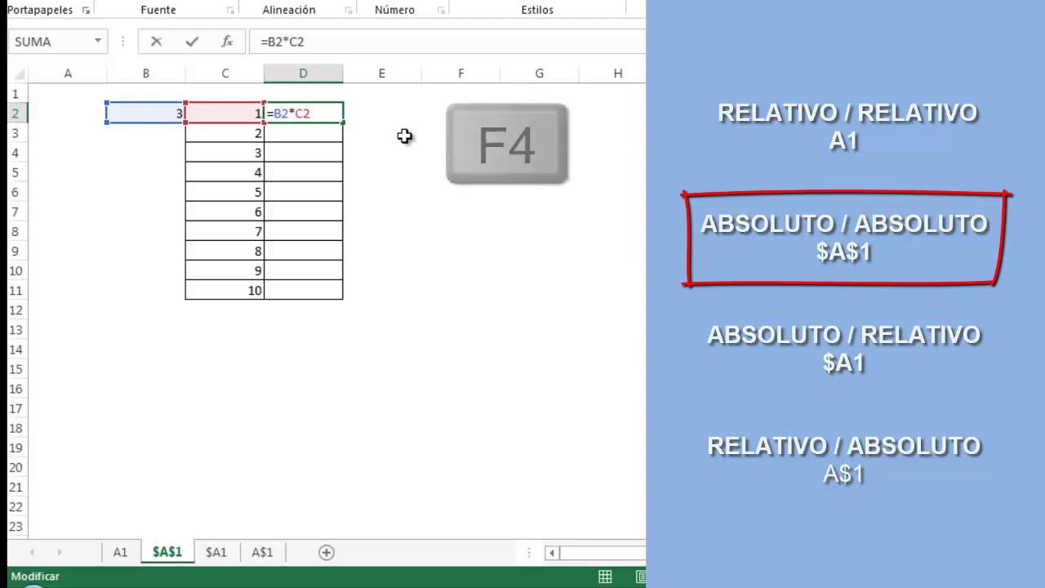
key("F4")
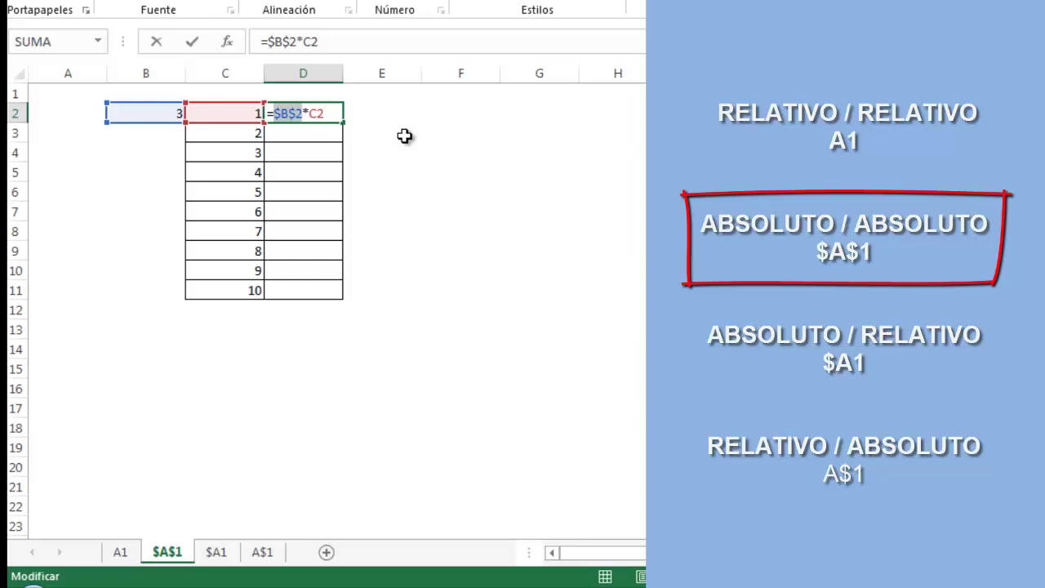
key("Return")
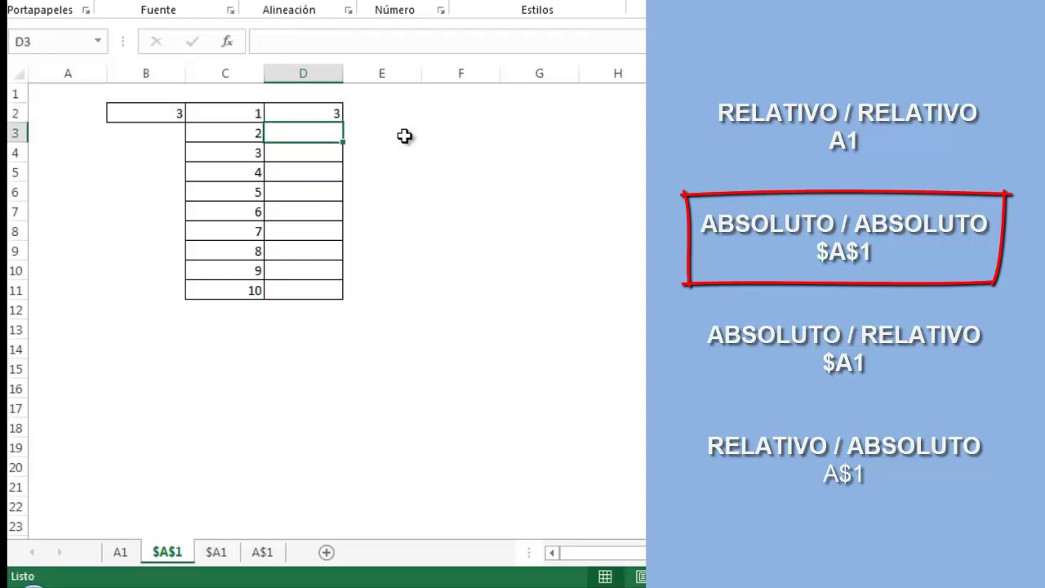
Step: Fill the =$B$2*C2 formula down to D11 and compare the copied formulas against D2
left_click(325, 114)
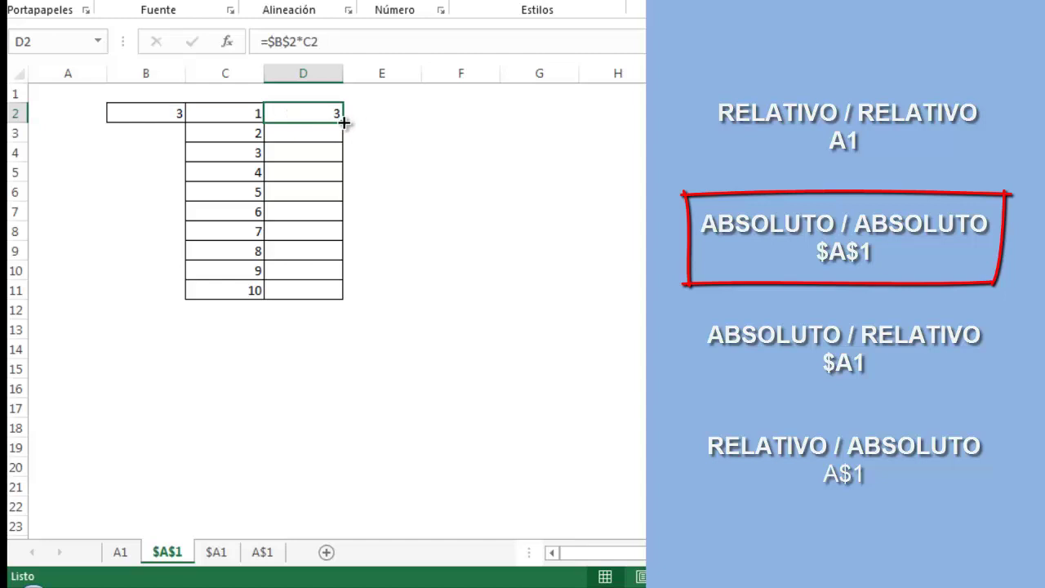
double_click(344, 122)
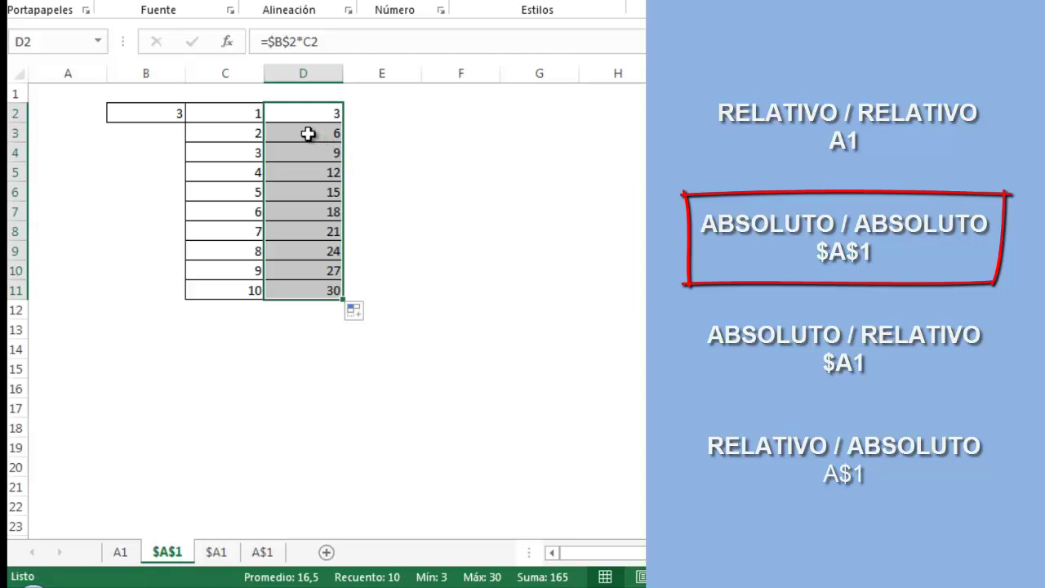
left_click(307, 134)
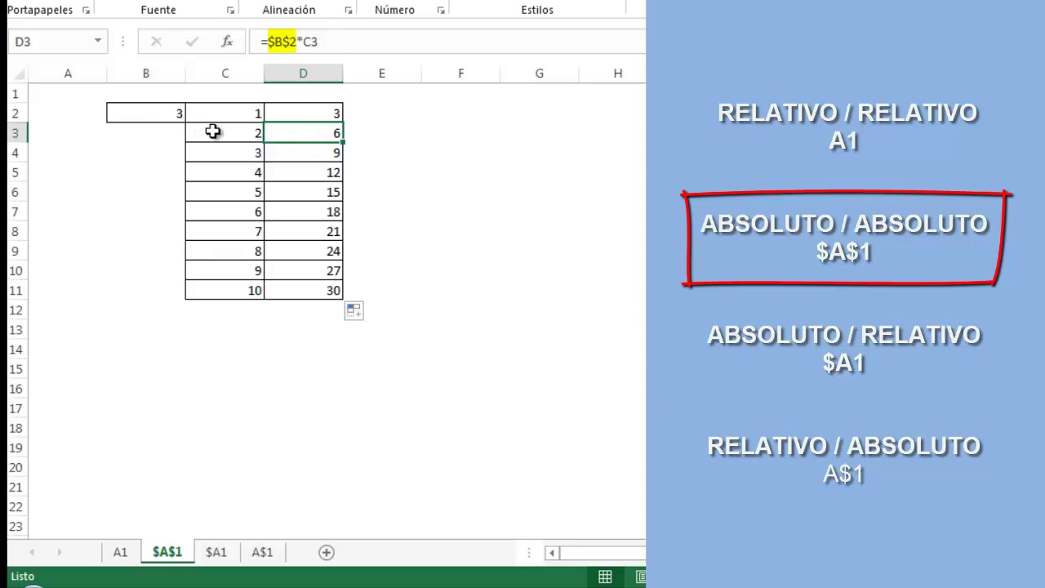
left_click(319, 108)
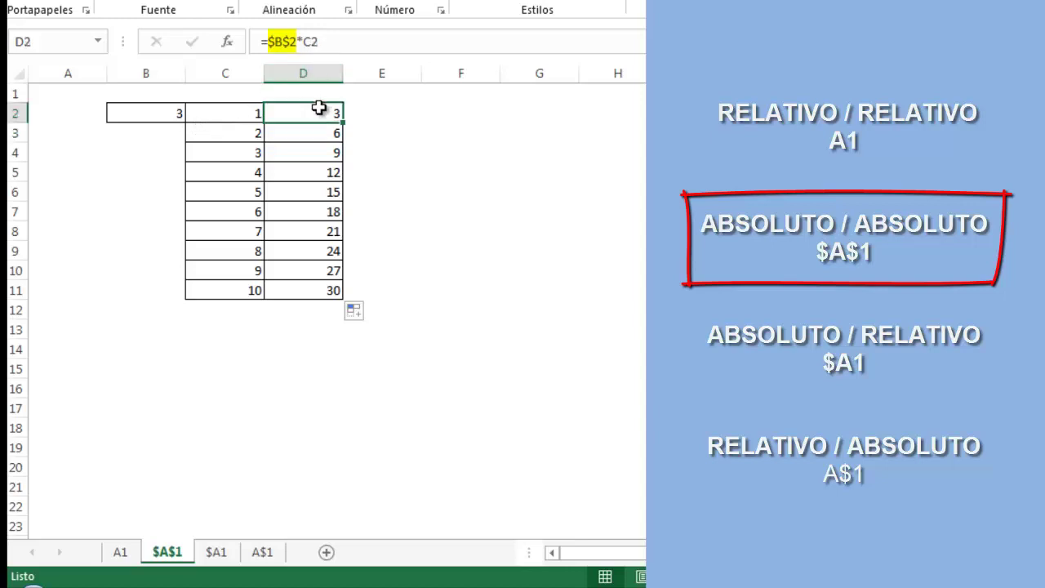
left_click(321, 134)
left_click(324, 153)
left_click(324, 173)
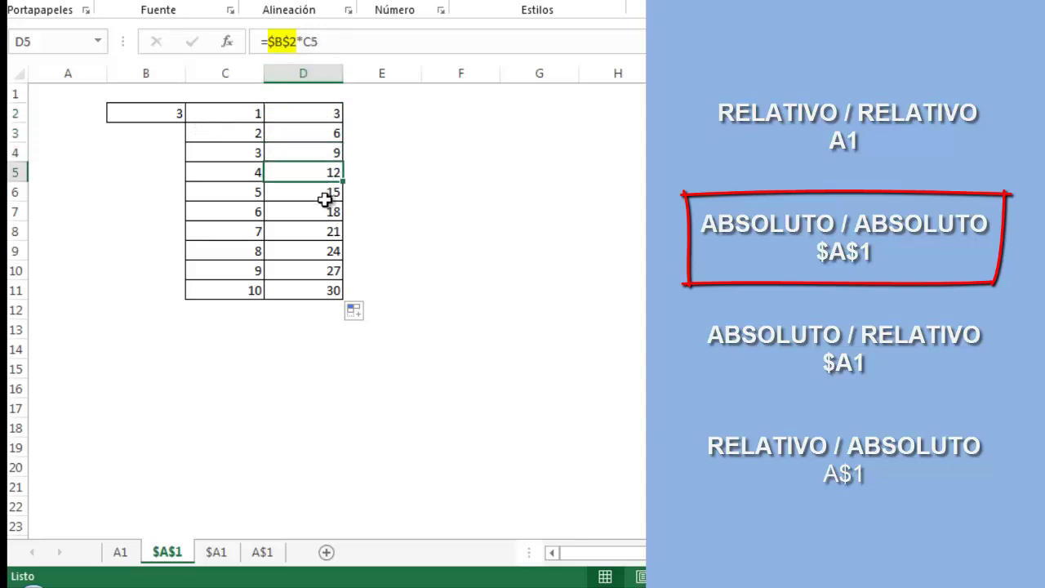
left_click(325, 200)
left_click(325, 231)
left_click(301, 117)
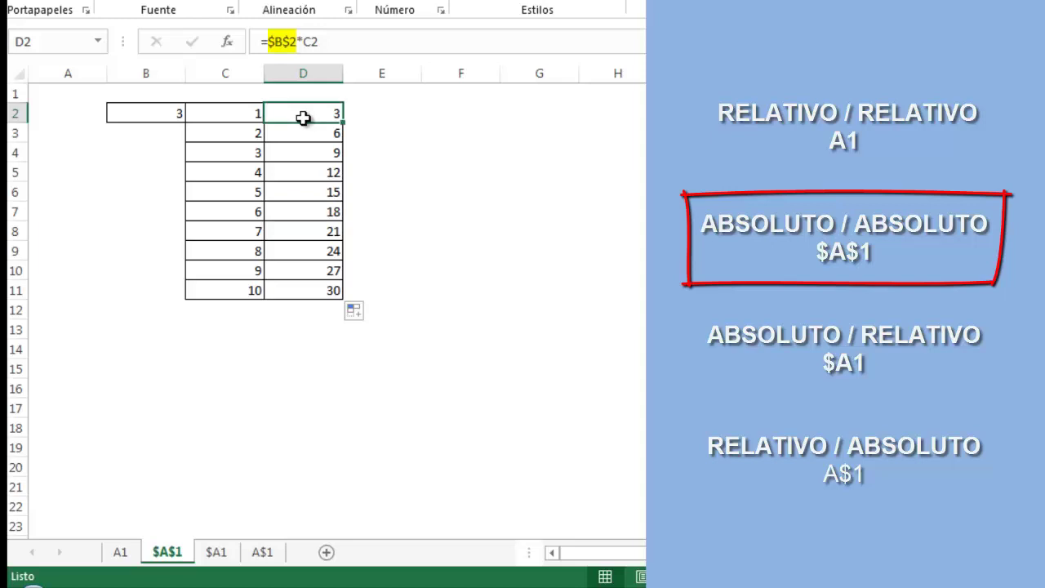
Step: Extend D2:D11 across to column F and verify F8 holds =$B$2*E8
key("Down")
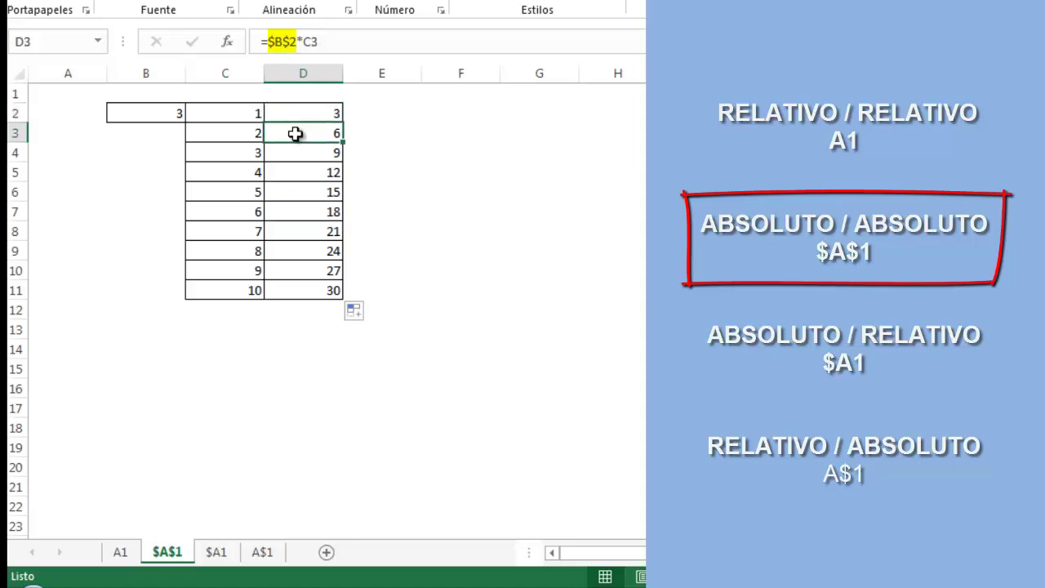
key("Down")
key("Down")
key("Down")
key("Down")
key("Down")
key("Down")
key("Down")
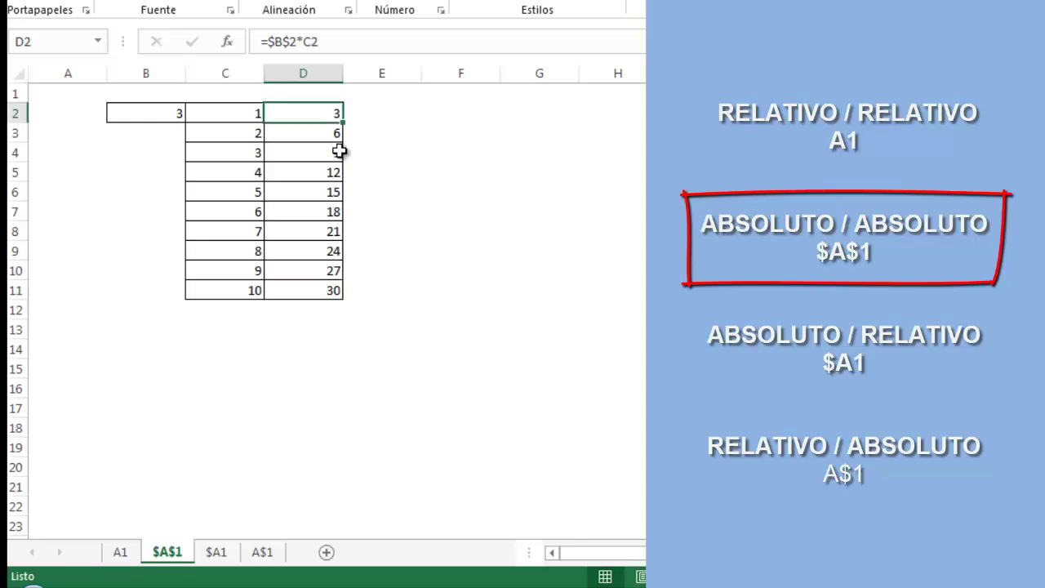
mouse_move(313, 112)
left_mouse_down()
mouse_move(312, 290)
mouse_move(486, 301)
left_mouse_up()
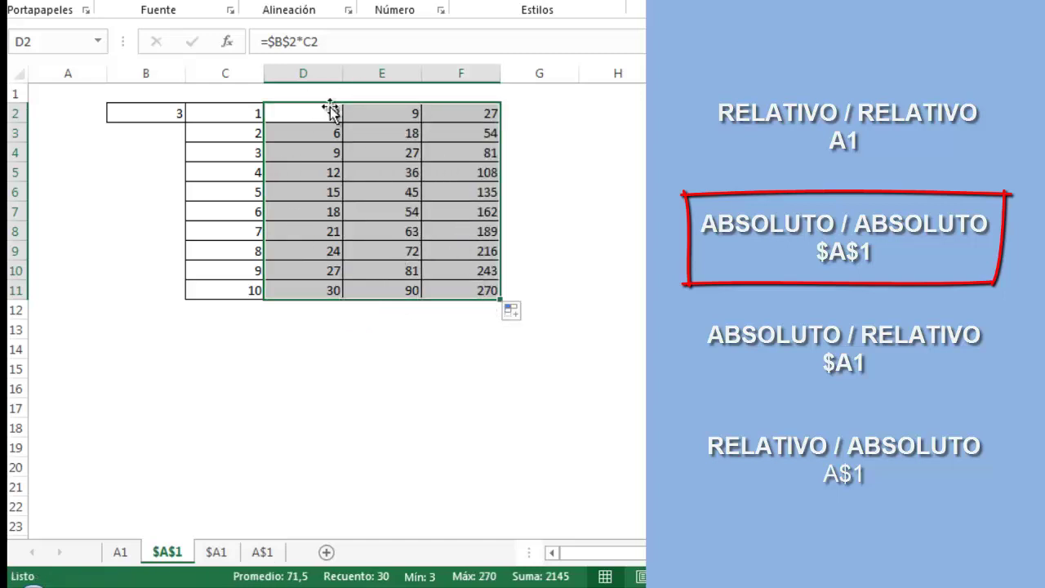
left_click(456, 228)
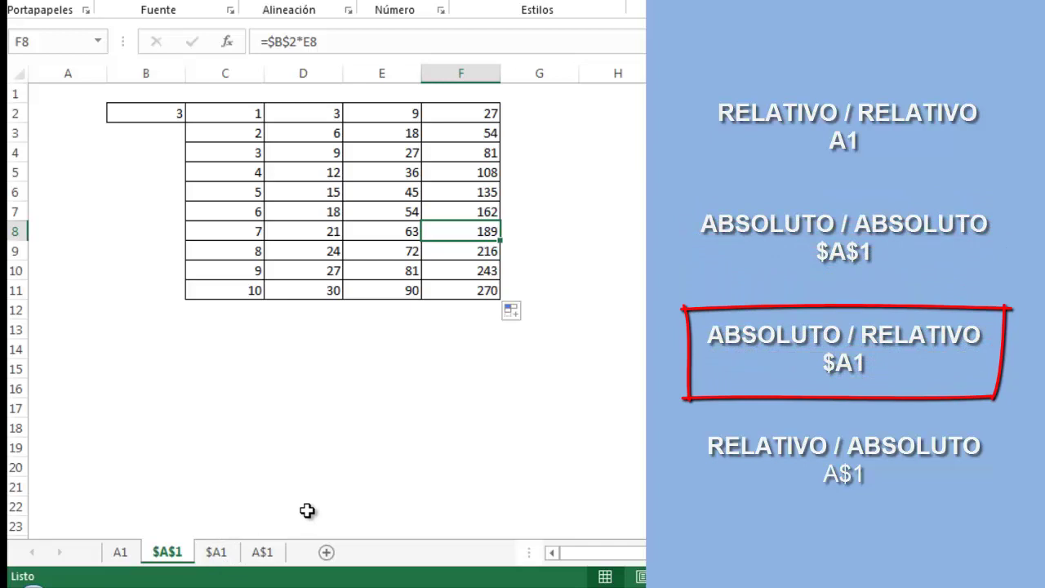
Step: On the $A1 sheet, enter =$B2*C2 in D2 using F4 to lock column B, showing 3
left_click(216, 554)
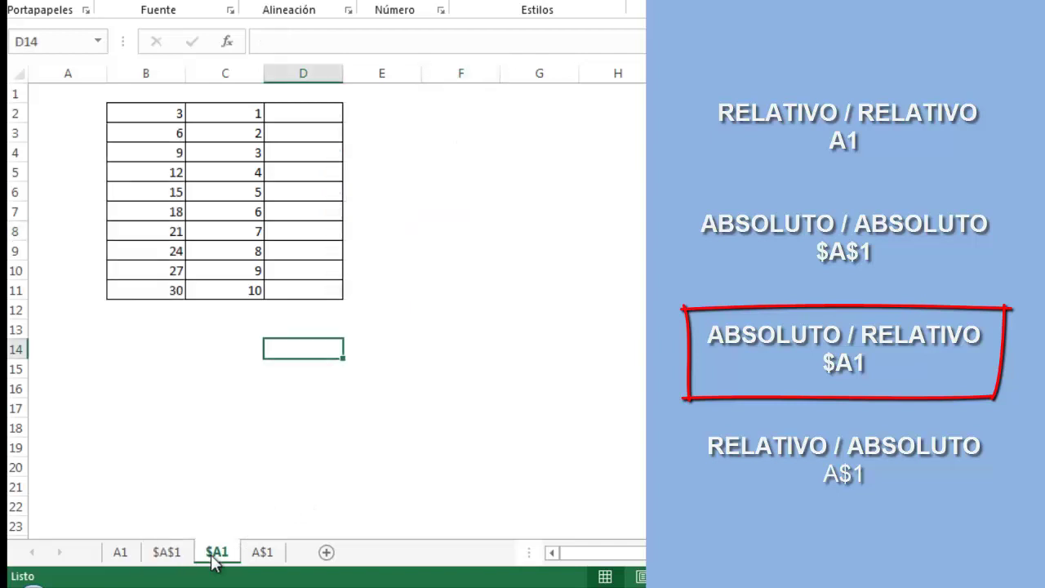
left_click(189, 428)
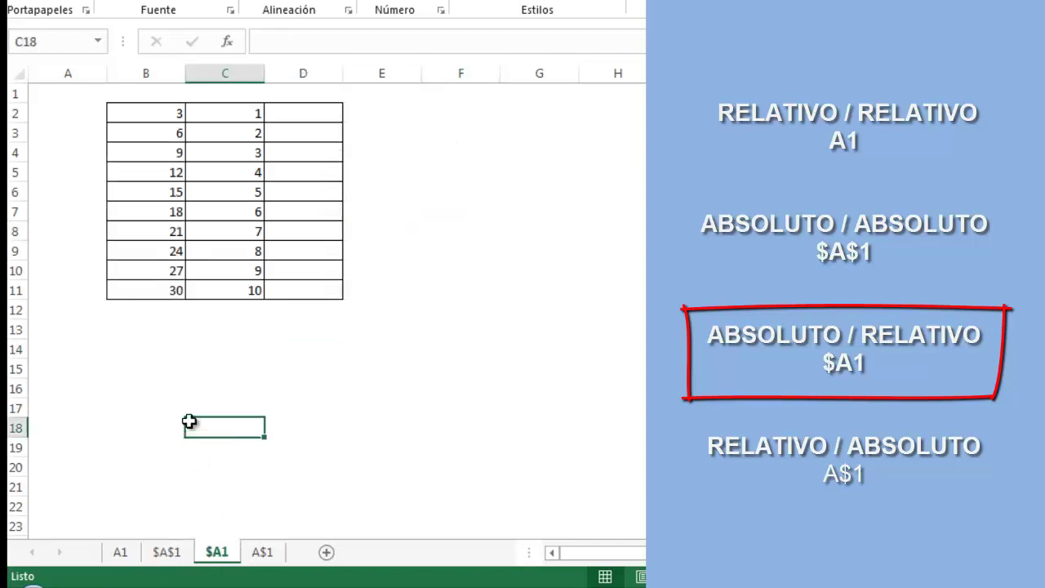
left_click(282, 116)
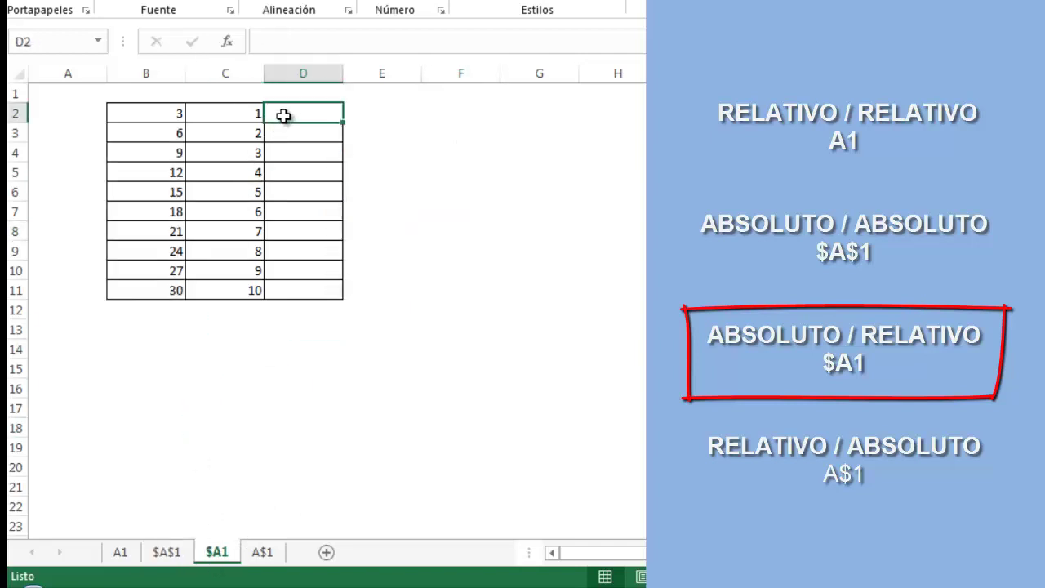
type("=")
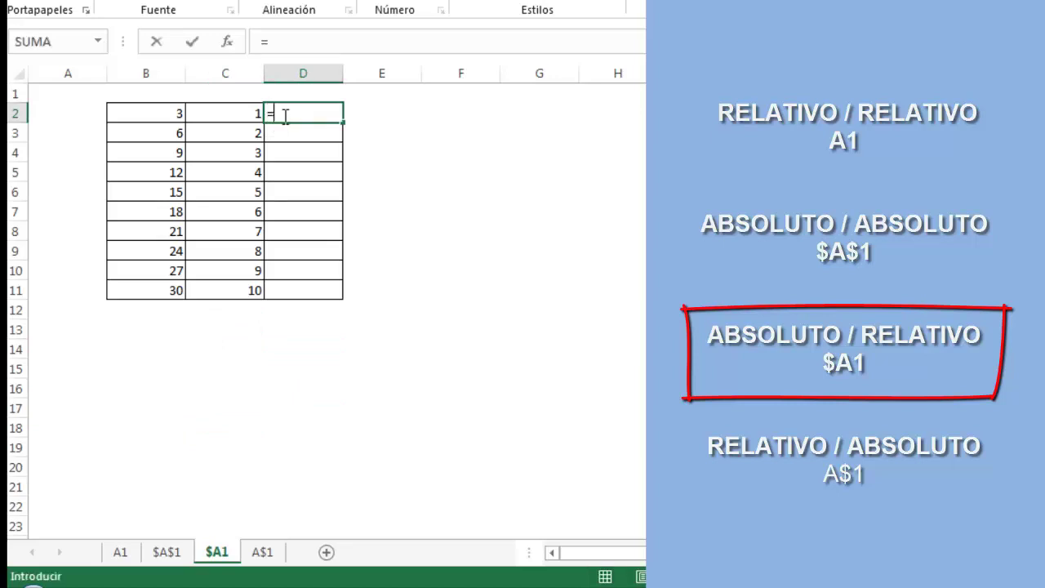
left_click(131, 118)
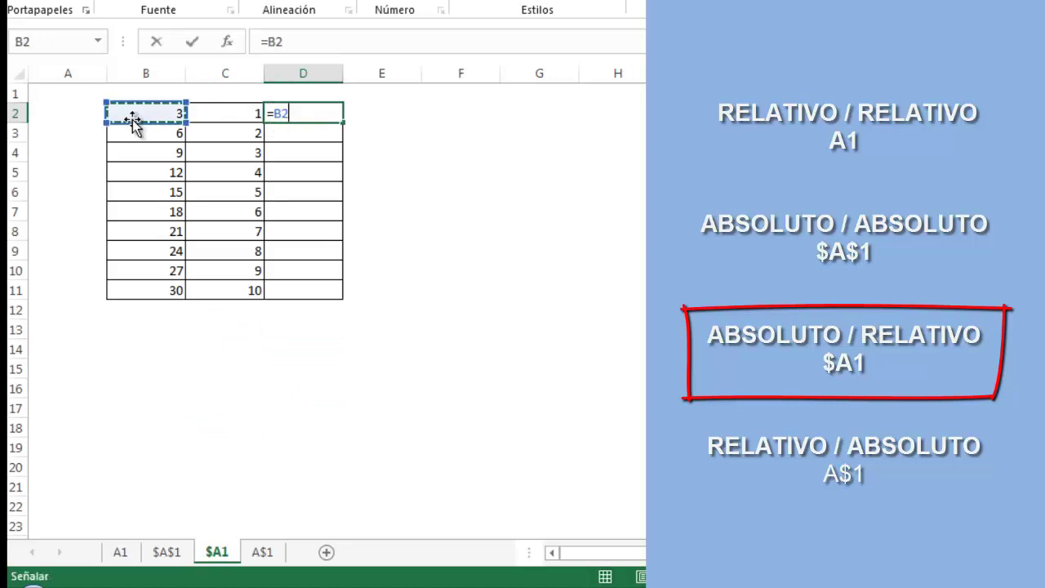
type("*")
left_click(203, 116)
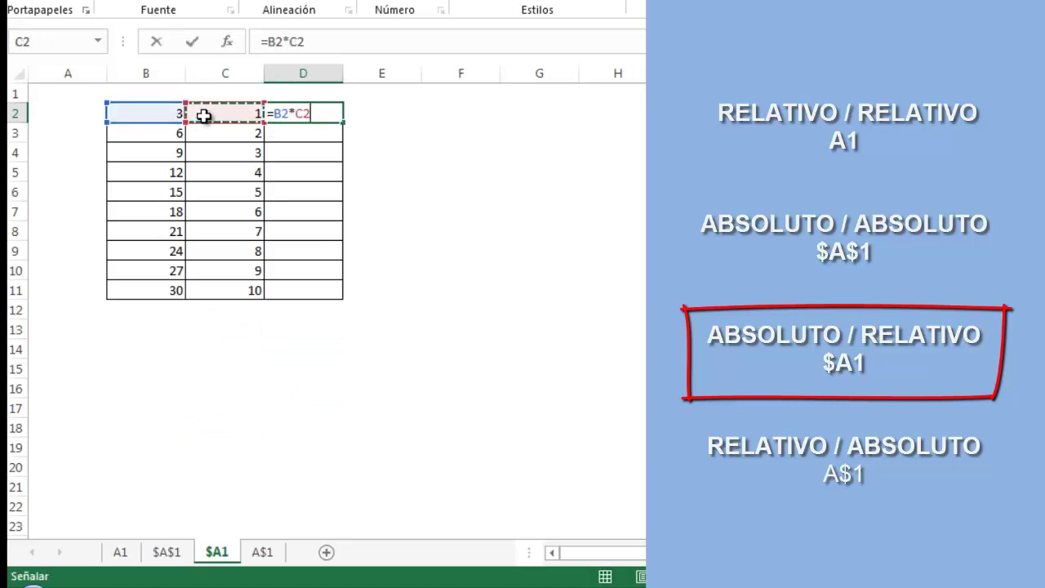
left_click(277, 112)
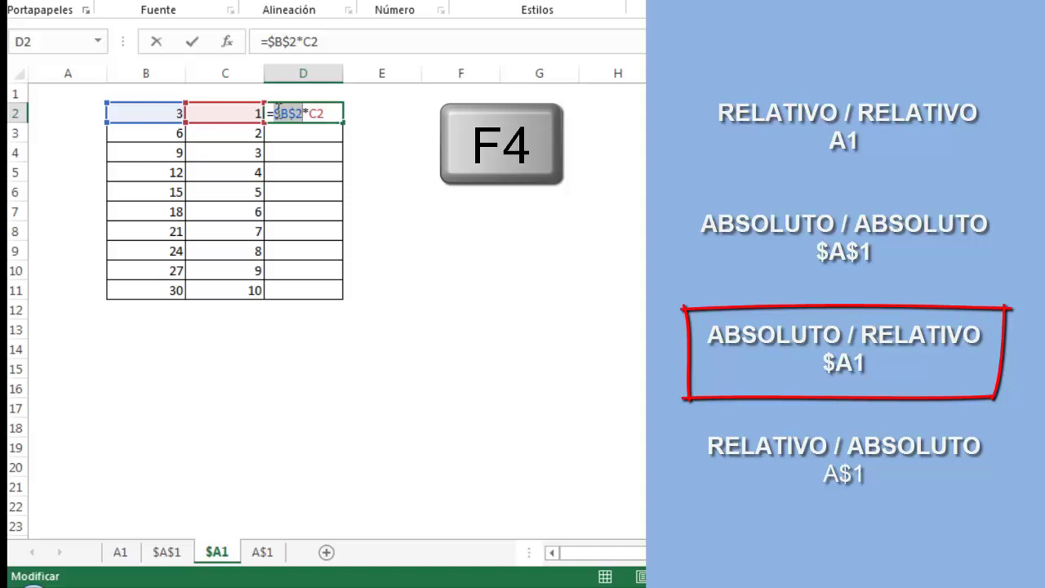
key("F4")
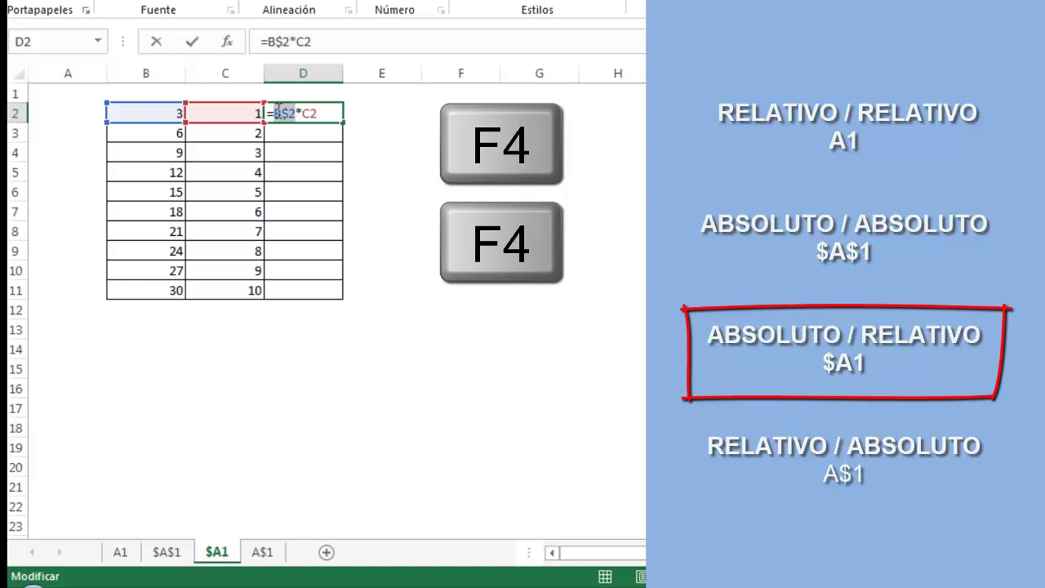
key("F4")
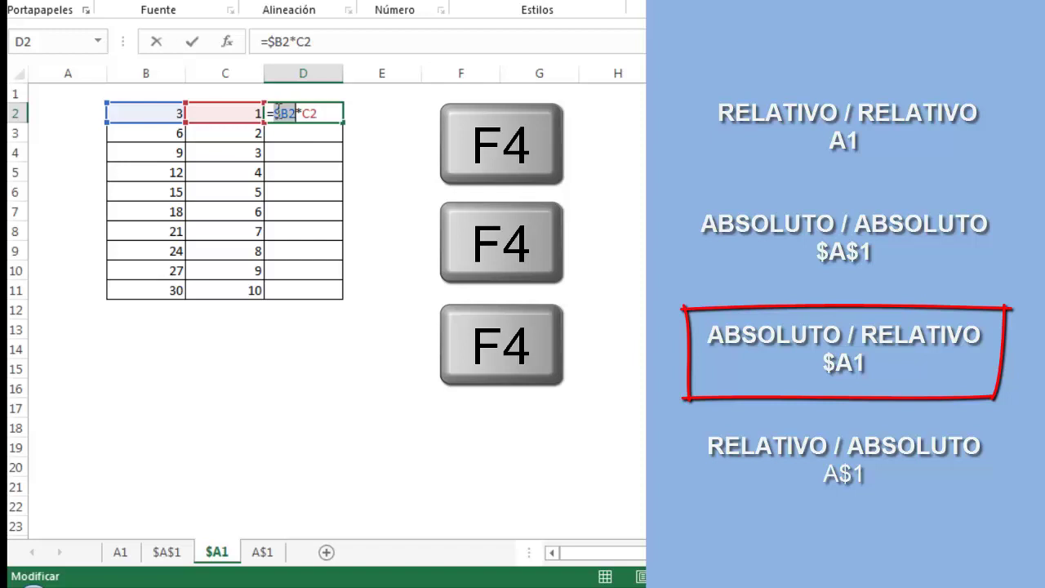
key("Return")
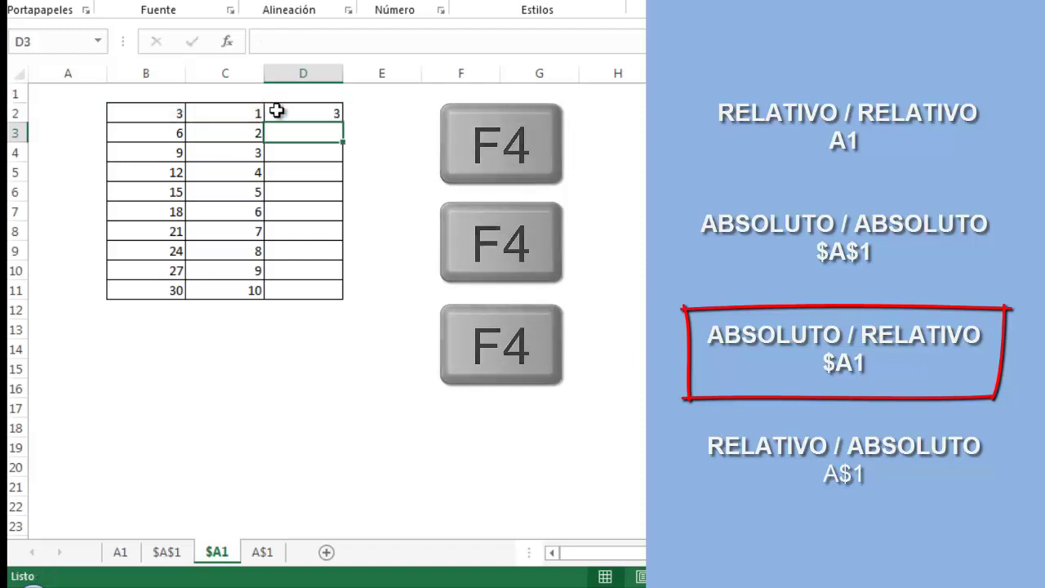
Step: Fill =$B2*C2 down to D11, copy it across to column G, and check F5 (=$B5*E5)
left_click(322, 114)
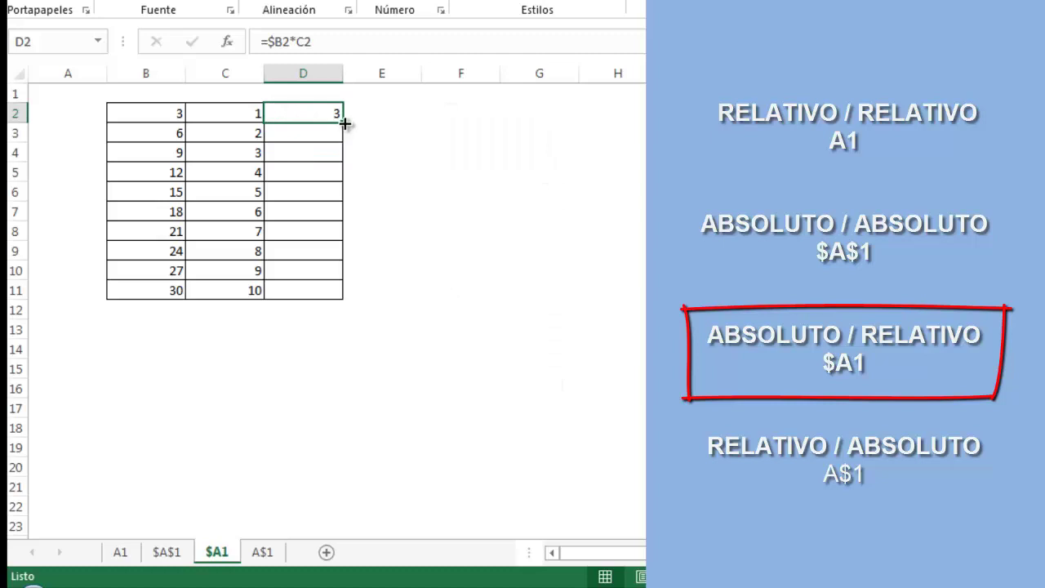
left_click_drag(343, 124, 332, 301)
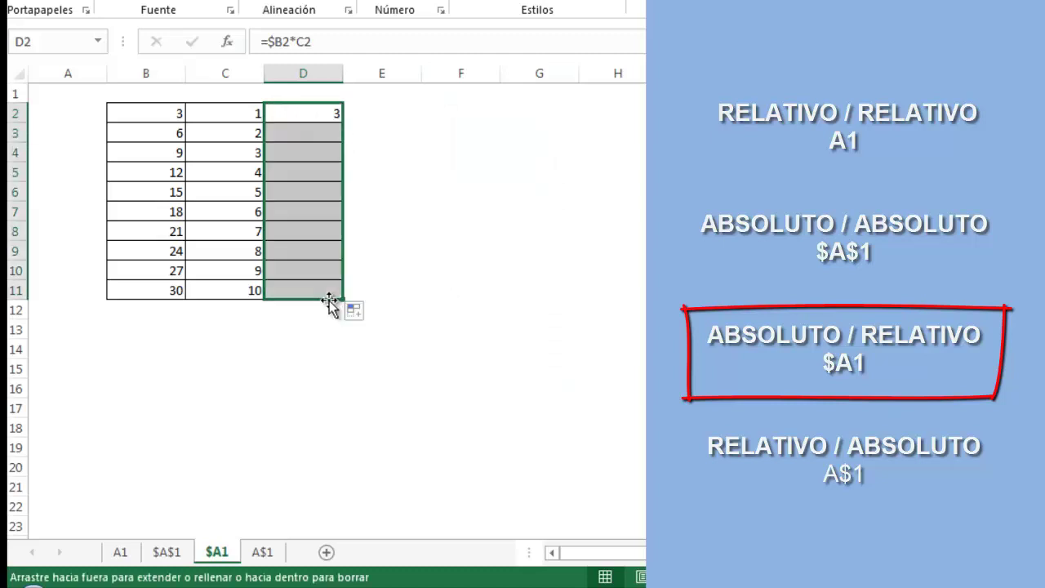
left_click(308, 138)
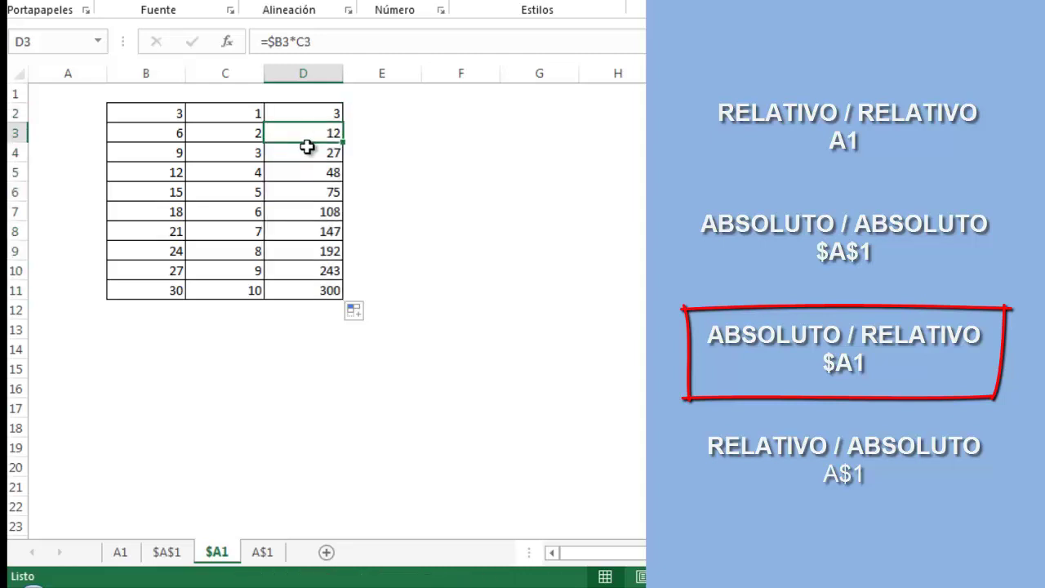
left_click(307, 146)
key("Down")
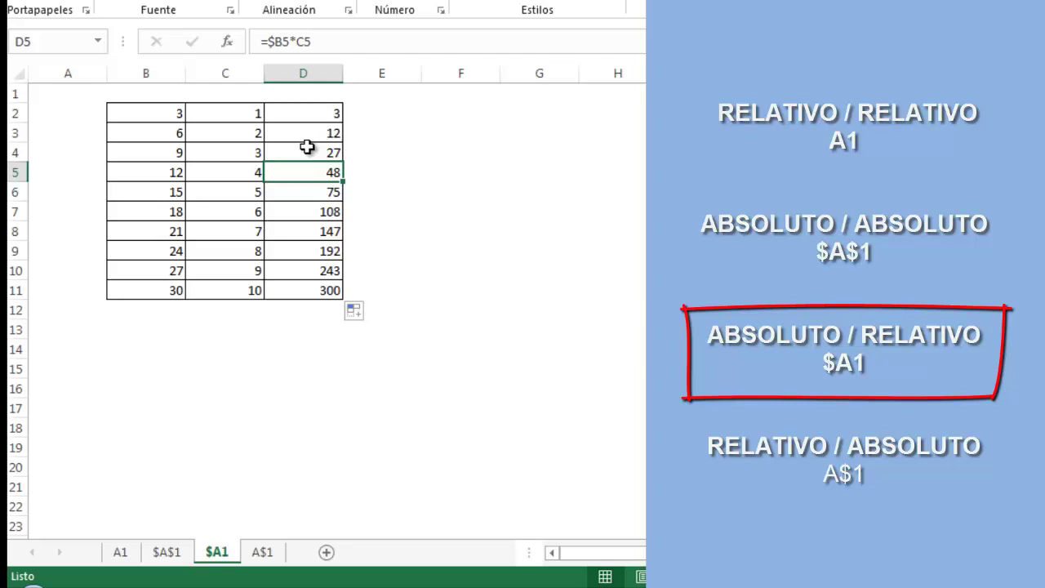
mouse_move(310, 116)
left_mouse_down()
mouse_move(335, 298)
mouse_move(580, 296)
left_mouse_up()
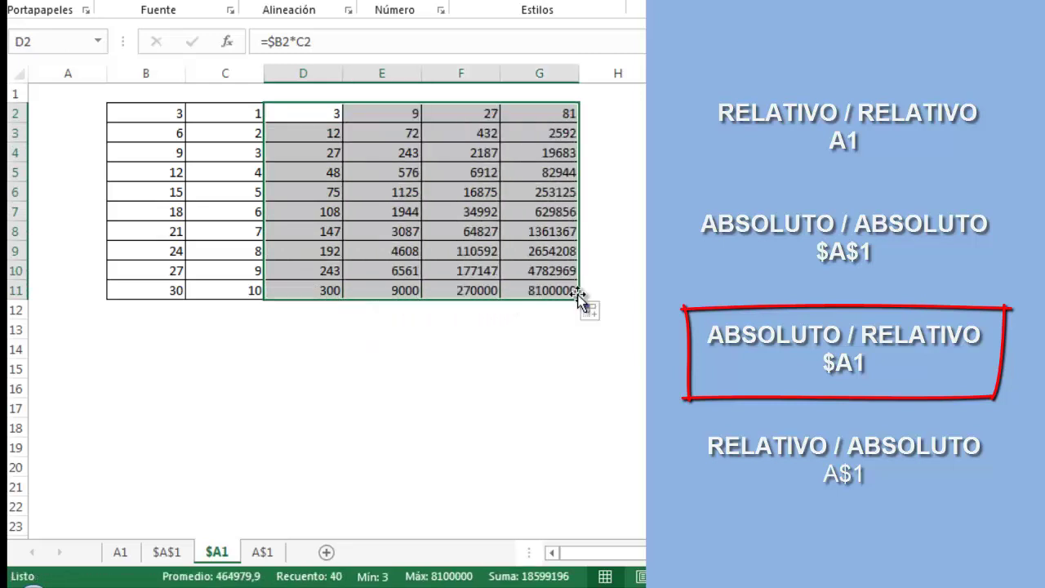
left_click(466, 180)
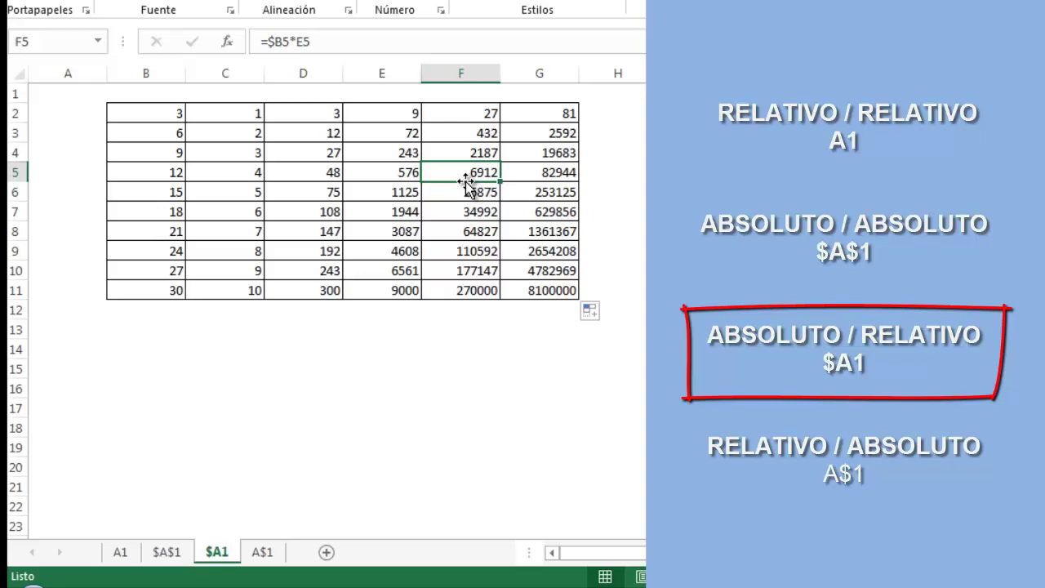
double_click(466, 181)
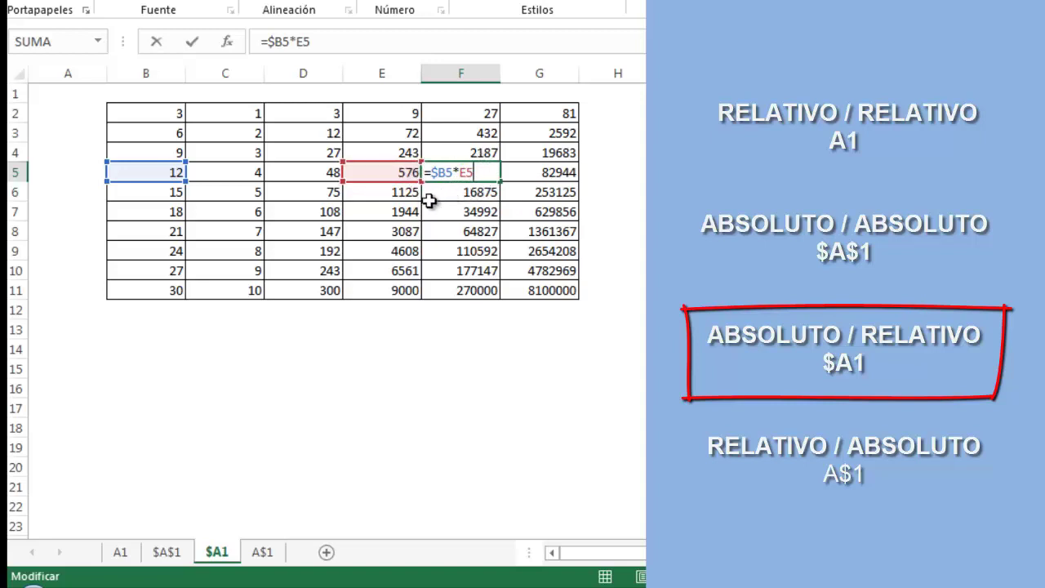
key("Return")
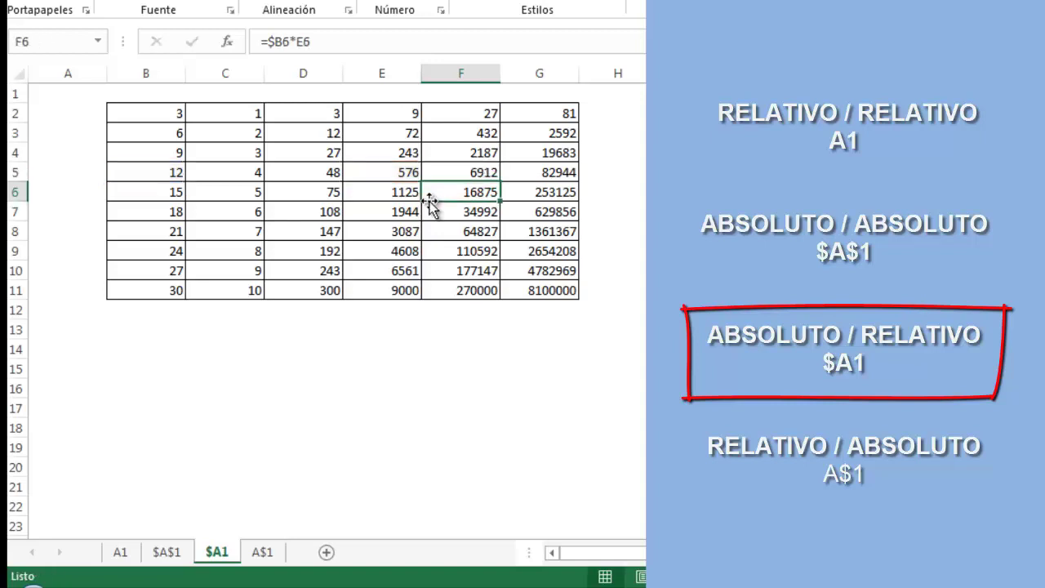
Step: On the A$1 sheet, enter =B$2*B3 in B4 using F4, showing 5
left_click(263, 553)
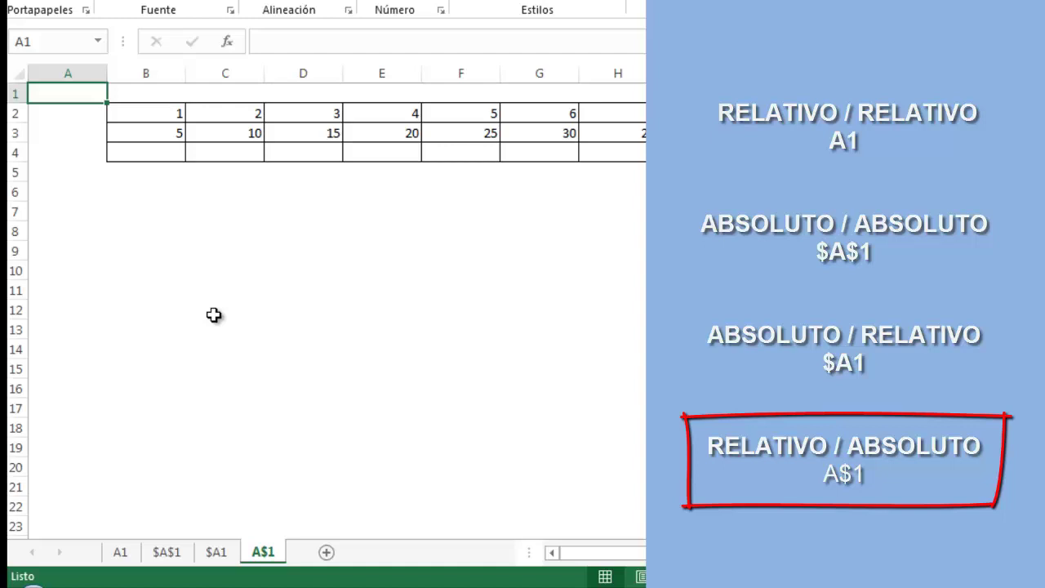
left_click(150, 155)
type("=")
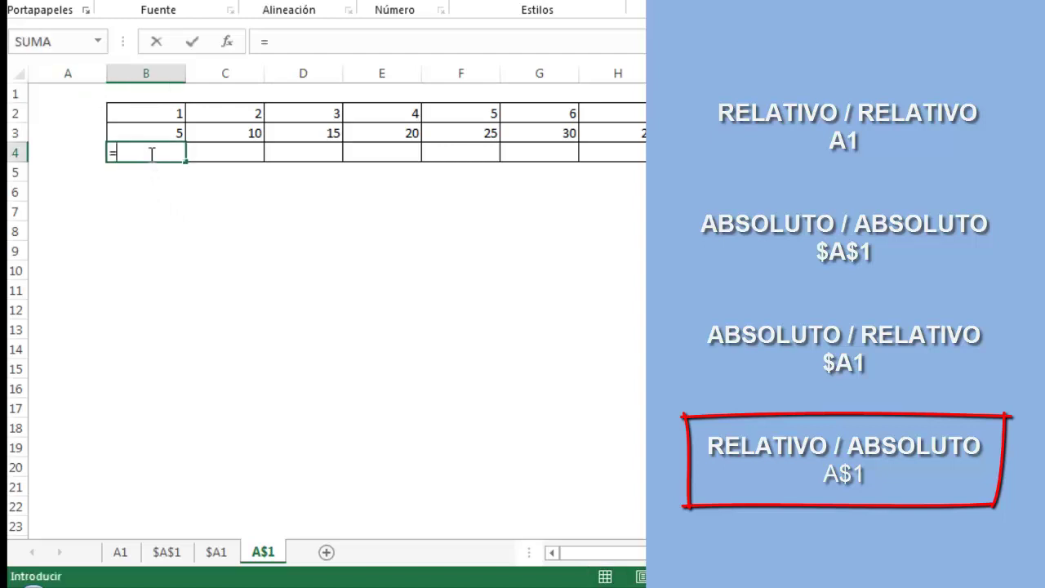
left_click(134, 117)
type("*")
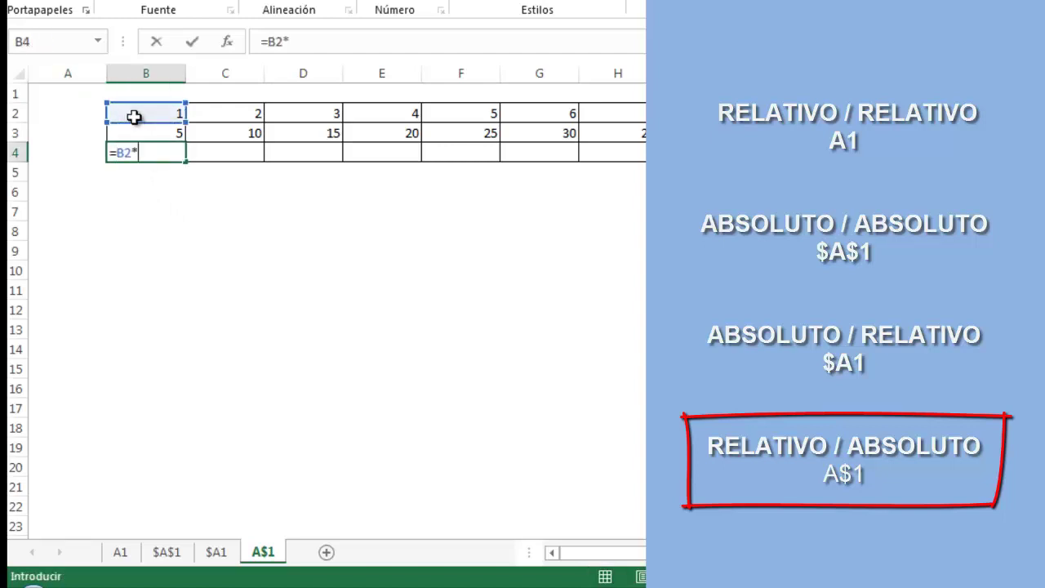
left_click(129, 131)
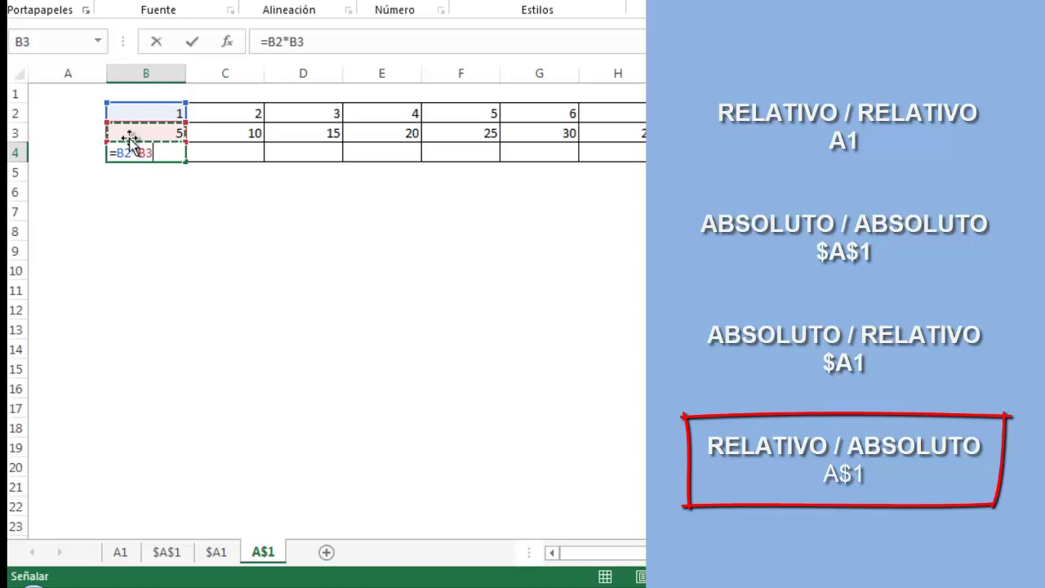
left_click(130, 153)
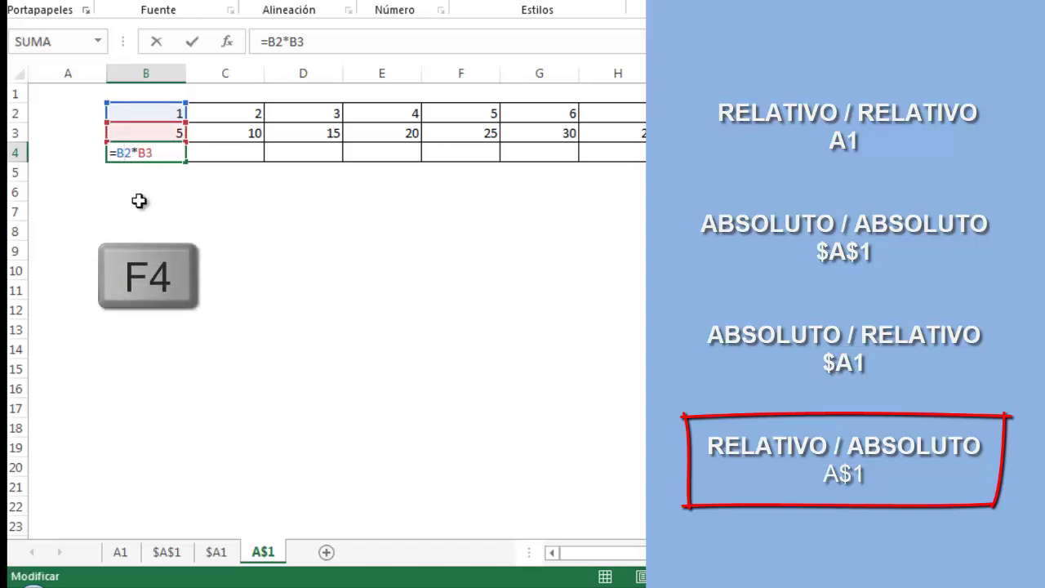
key("F4")
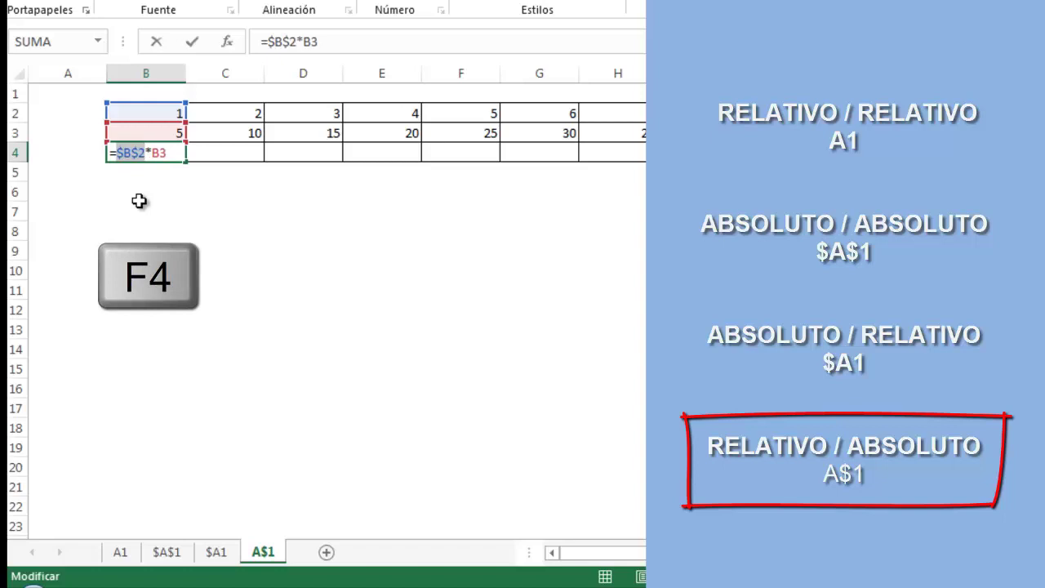
key("F4")
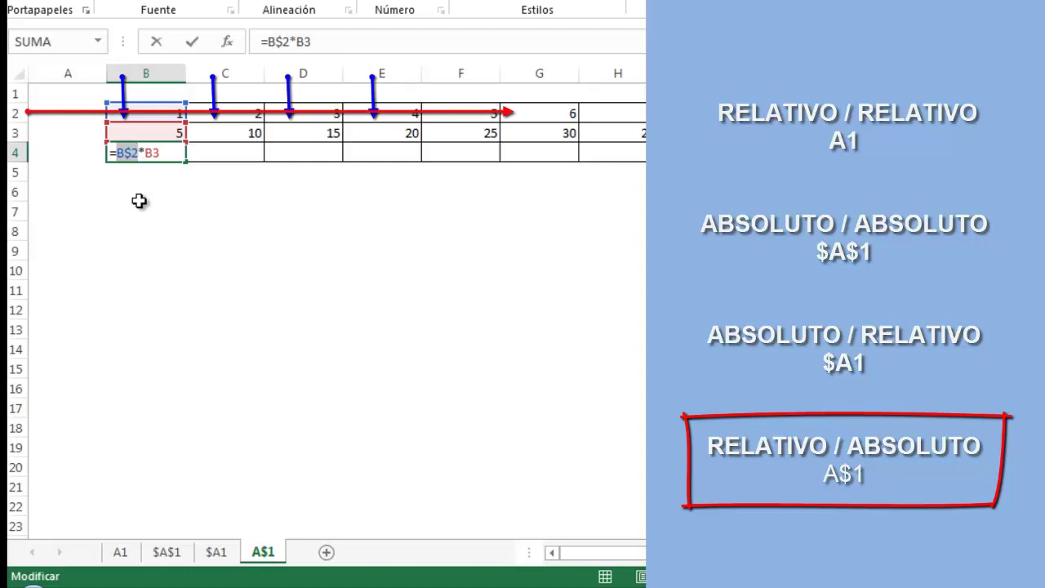
key("Return")
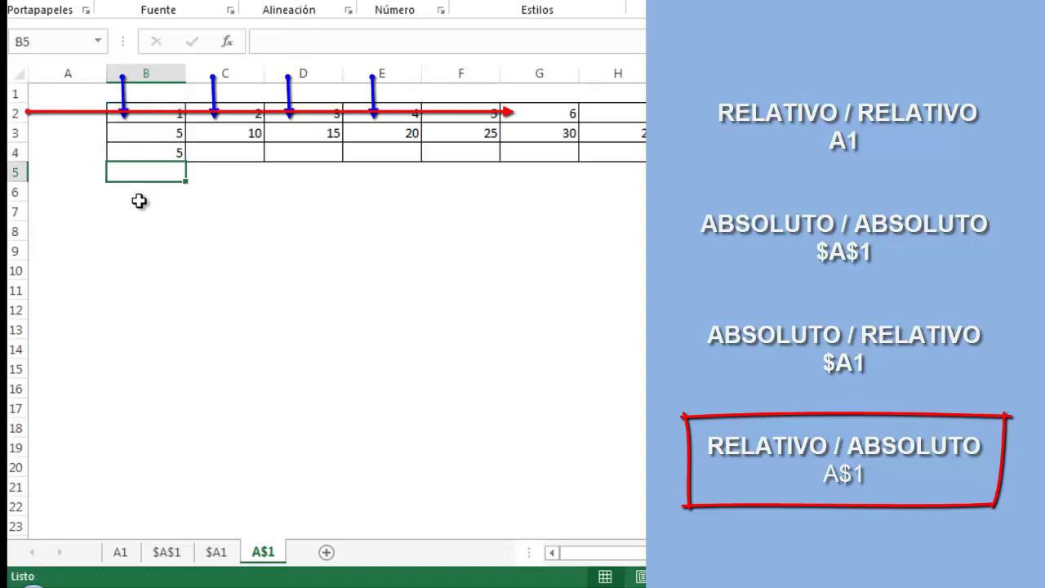
left_click(154, 153)
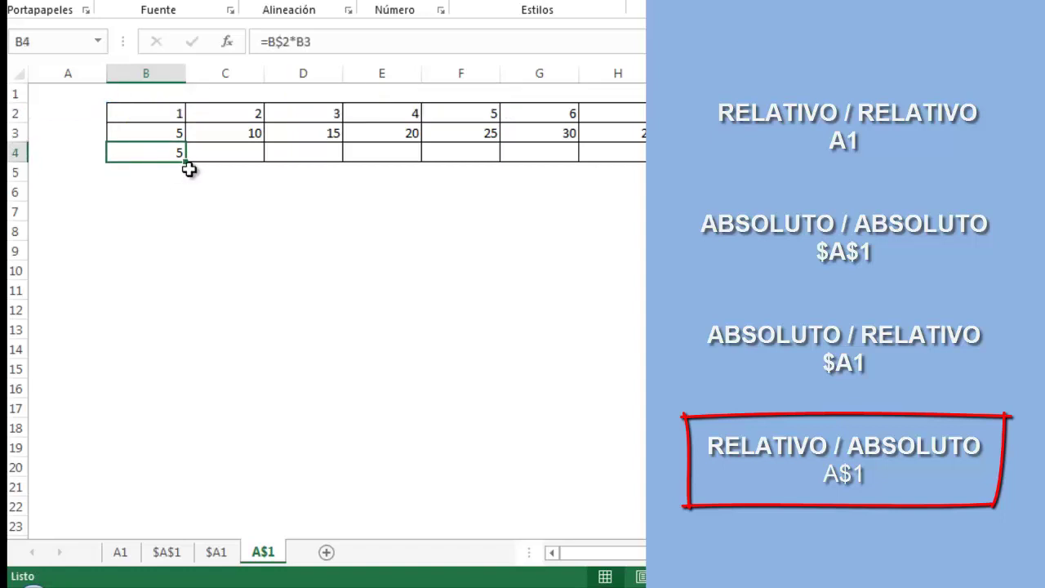
Step: Fill B4's =B$2*B3 across row 4 to H4 and check the copies in C4 to E4
left_click_drag(188, 164, 532, 169)
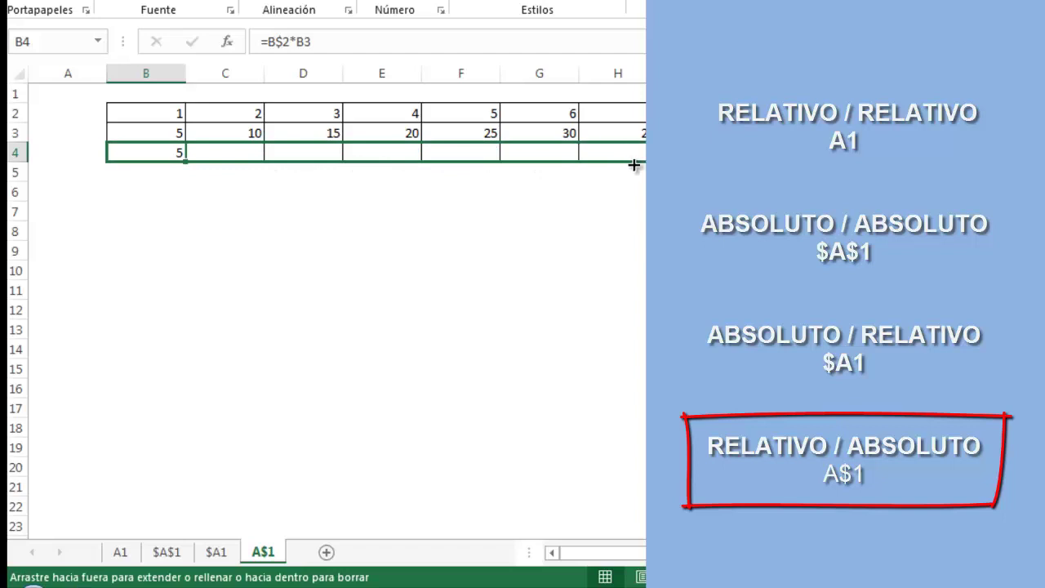
left_click_drag(532, 169, 630, 168)
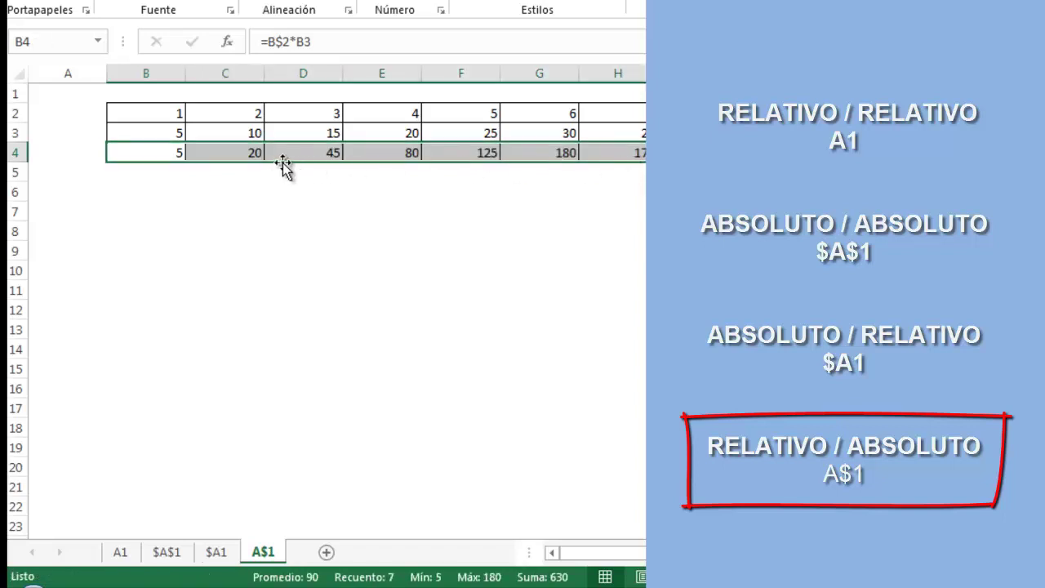
left_click(162, 153)
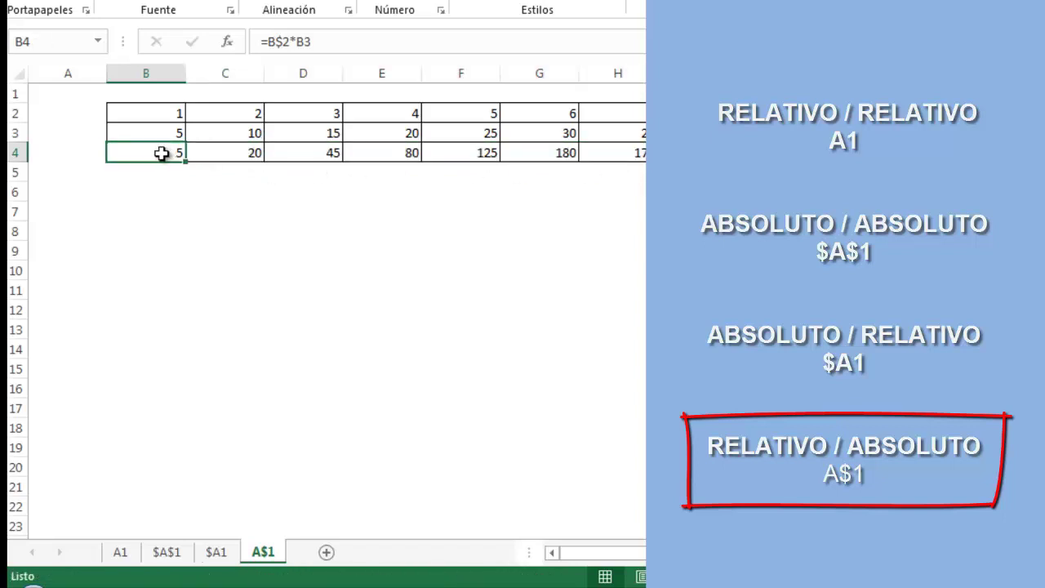
left_click(230, 158)
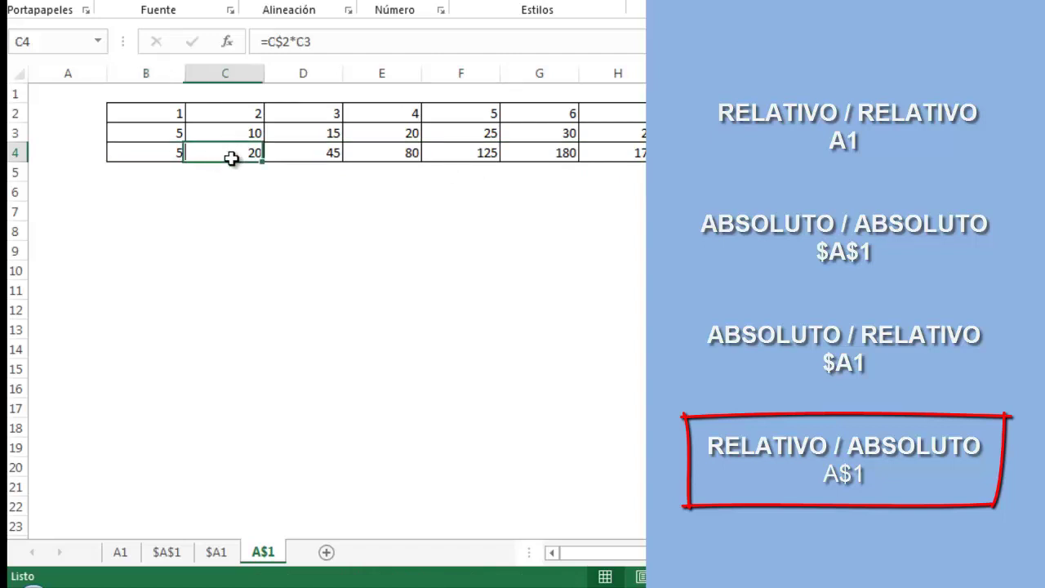
left_click(291, 151)
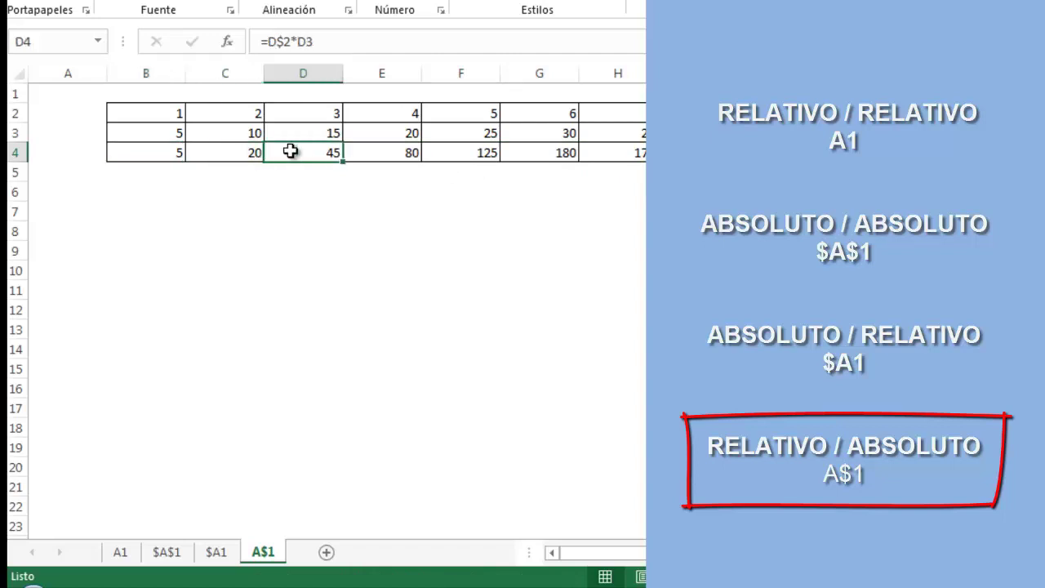
left_click(400, 154)
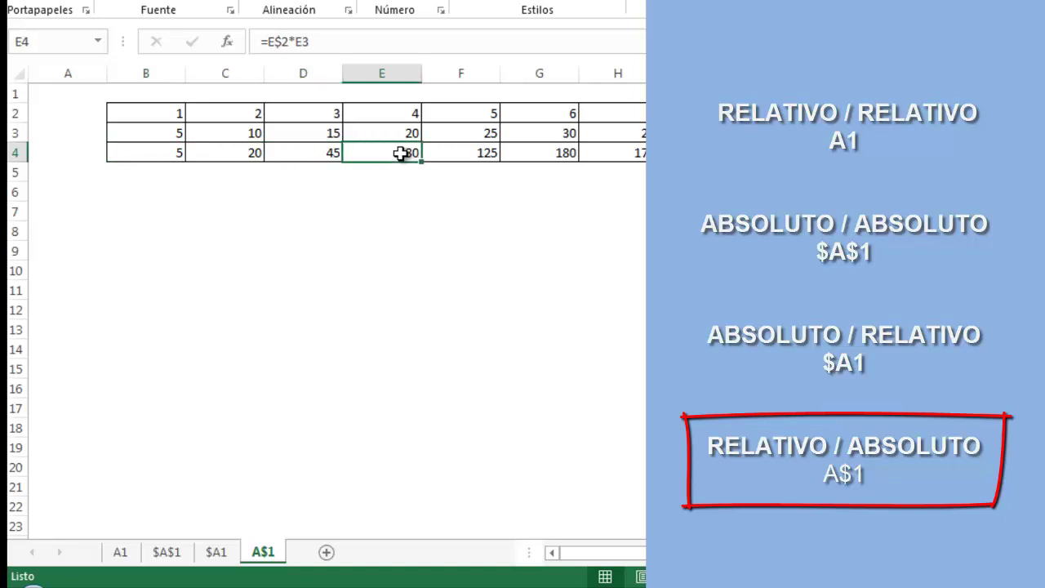
Step: Inspect E4's references, then fill B4:H4 down through row 11
double_click(401, 154)
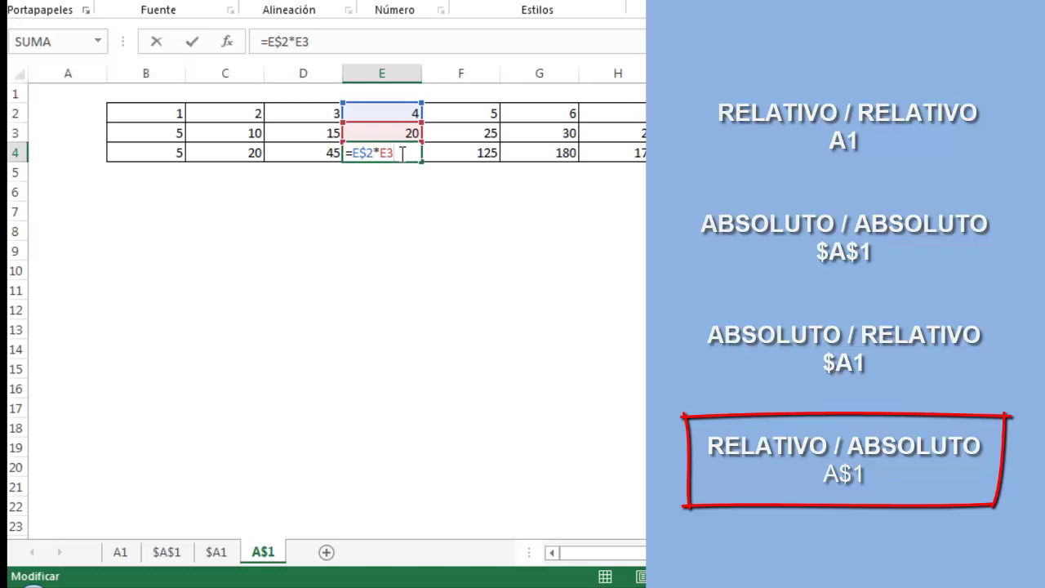
key("Return")
mouse_move(140, 153)
left_mouse_down()
mouse_move(611, 154)
mouse_move(645, 299)
left_mouse_up()
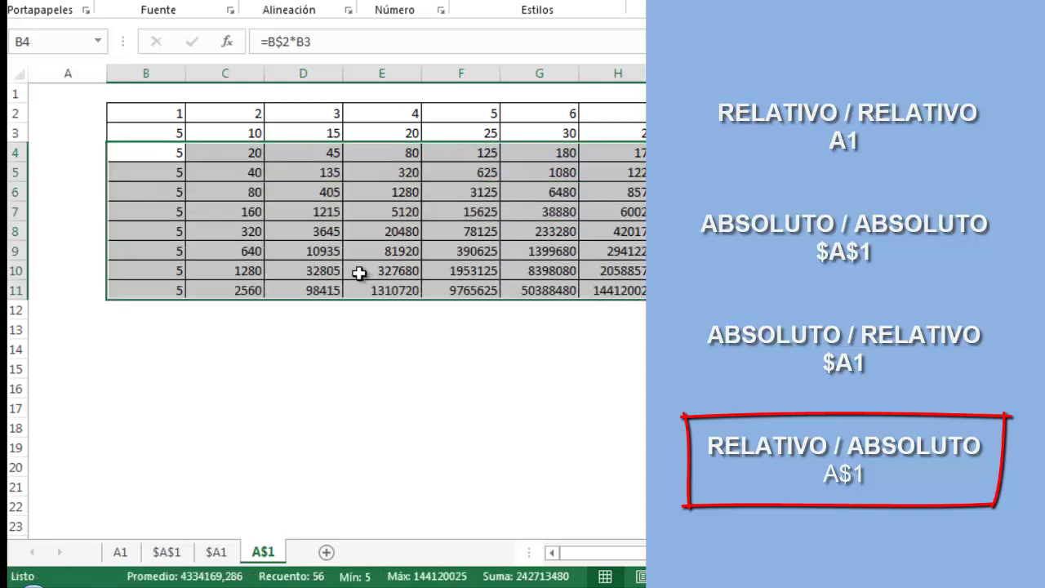
left_click(392, 247)
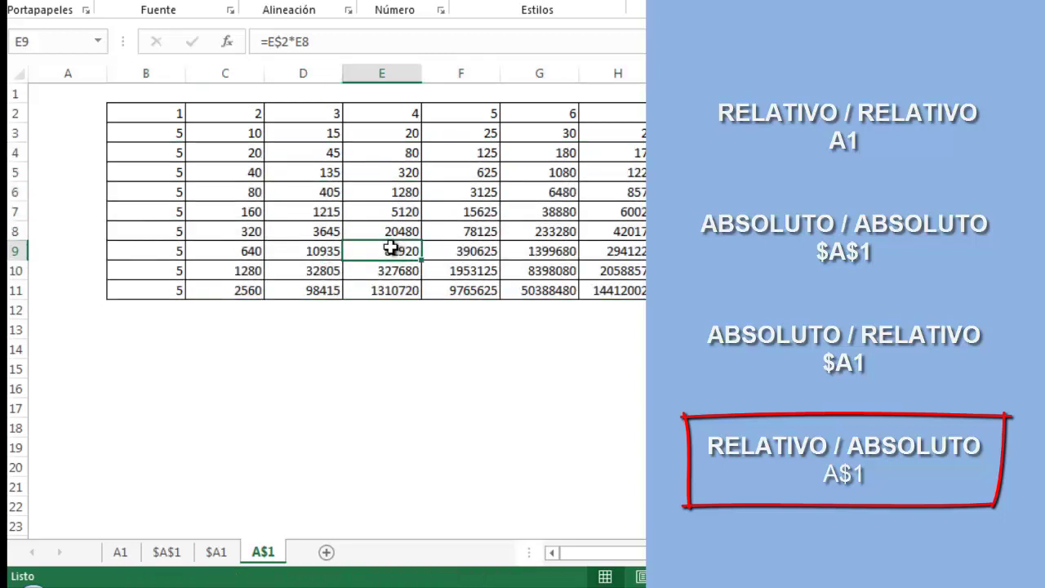
double_click(392, 247)
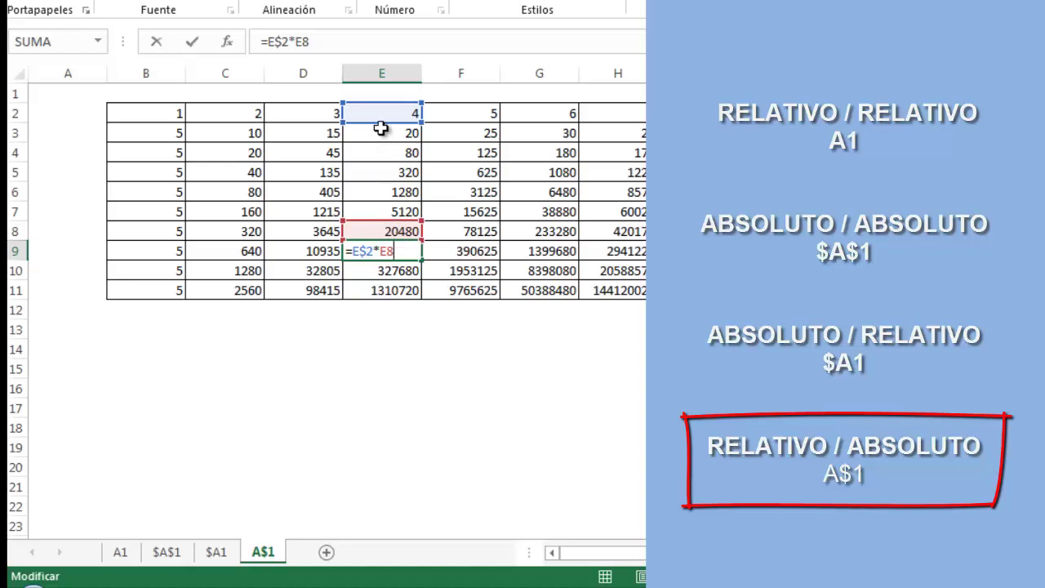
key("Return")
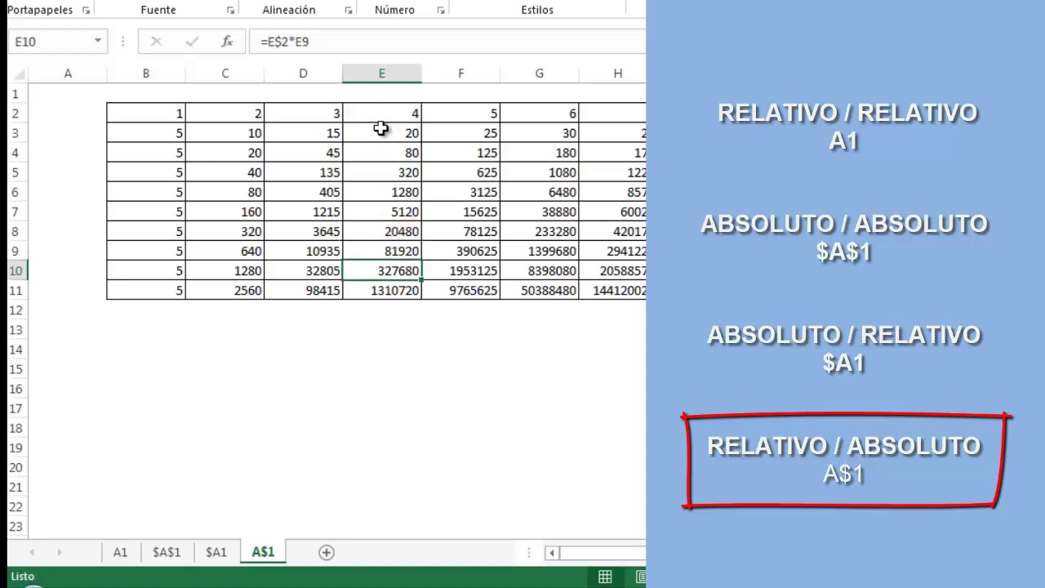
left_click(550, 307)
left_click(546, 296)
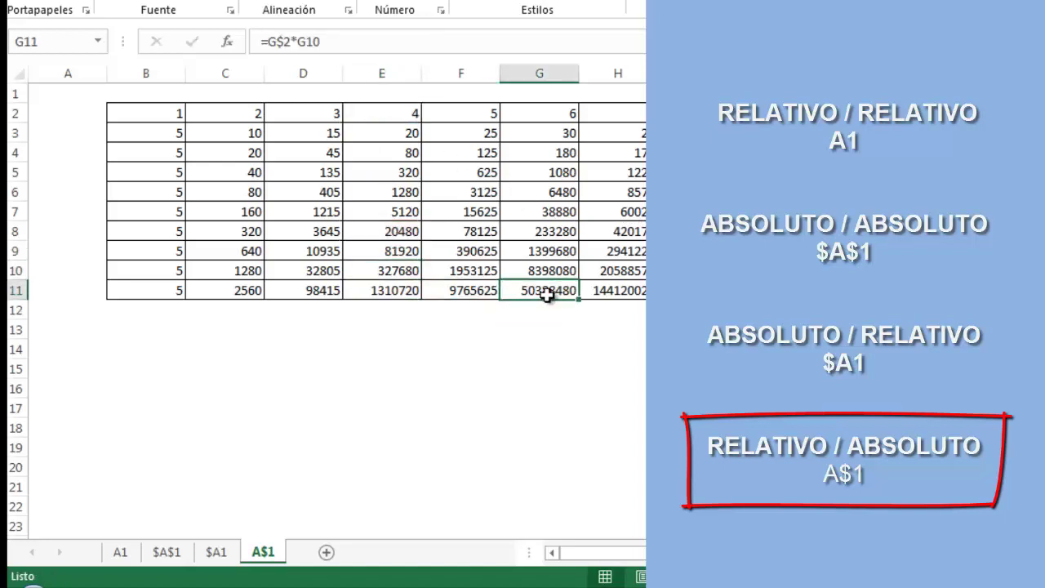
double_click(547, 296)
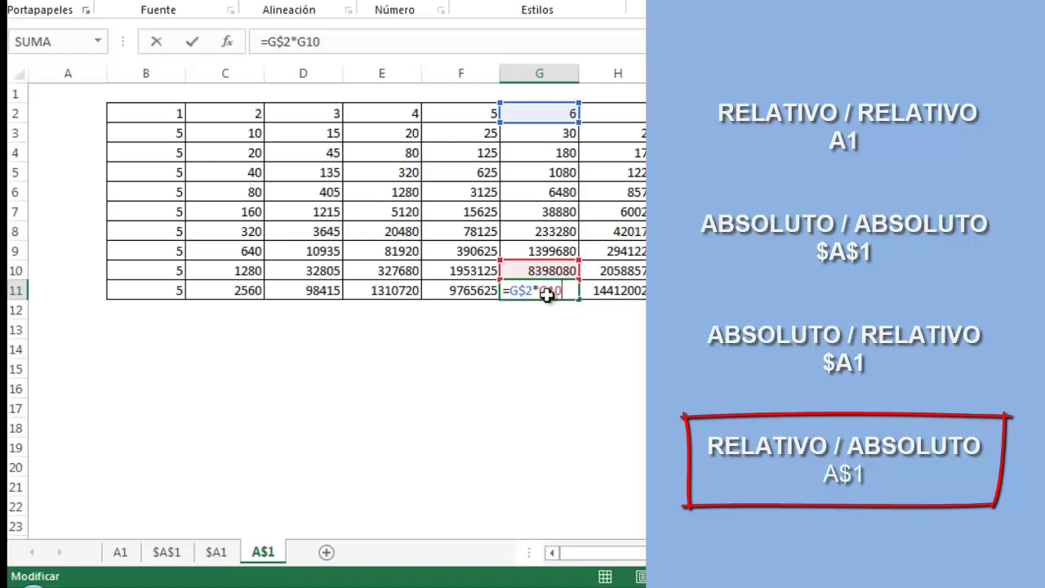
key("Return")
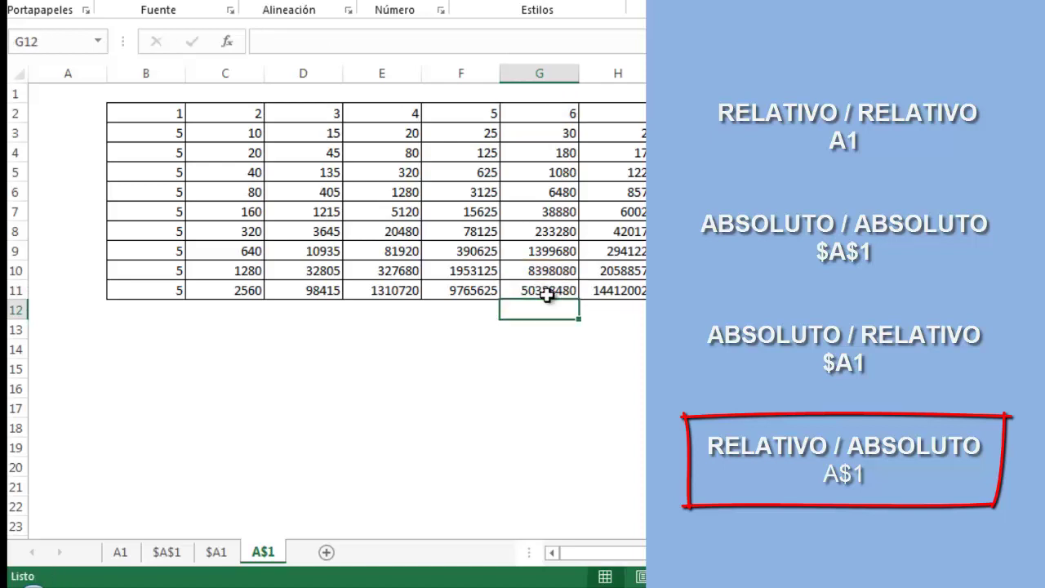